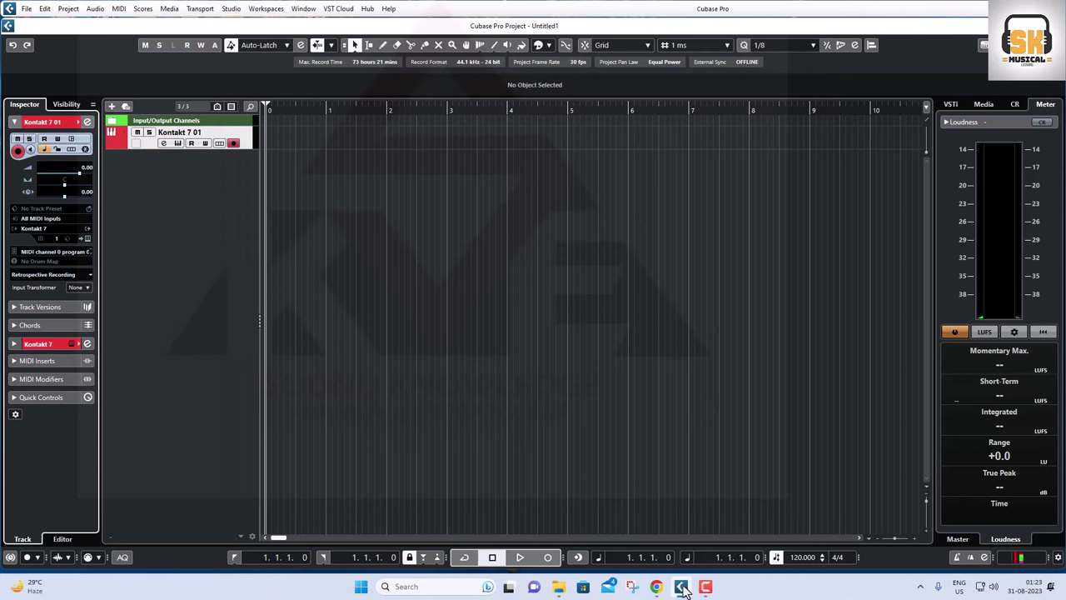
- Switch to File Explorer and run KLC.exe from the nested Kontakt library maker folder inside Desktop\Kontakt Library
click(558, 587)
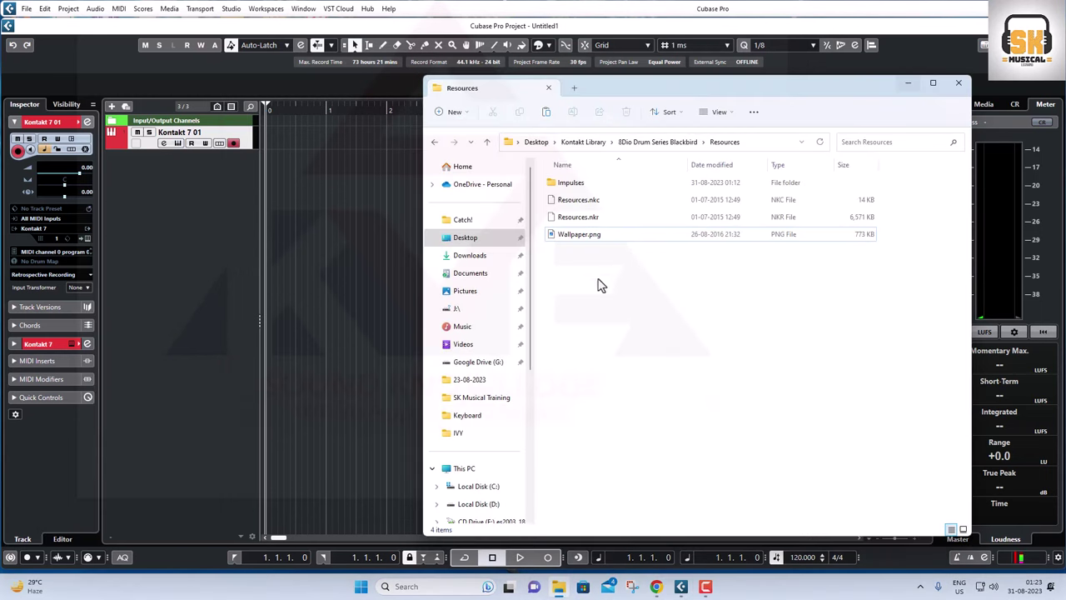
click(487, 142)
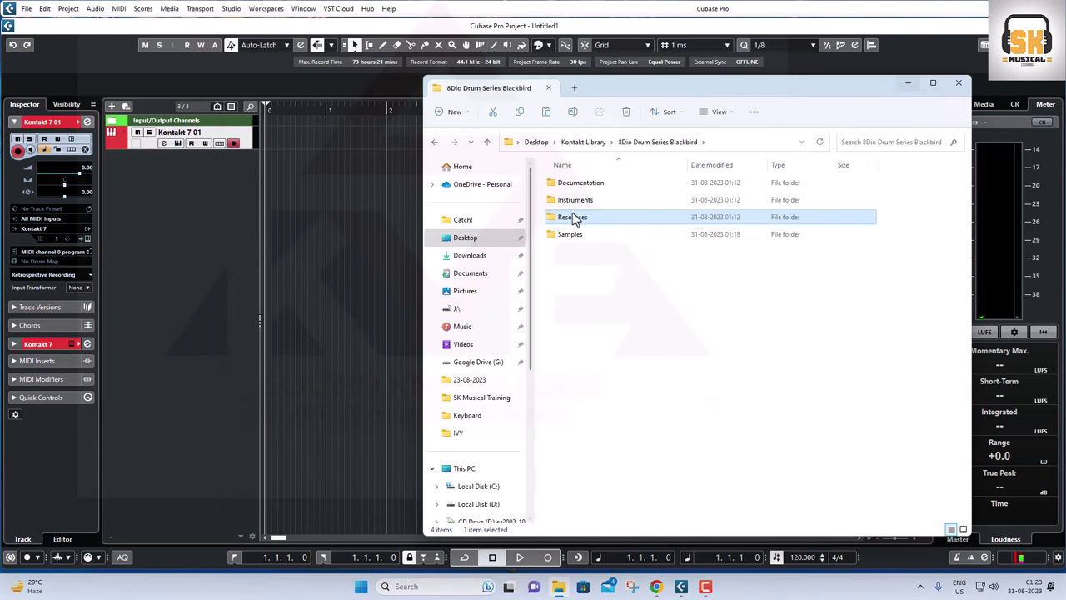
click(487, 142)
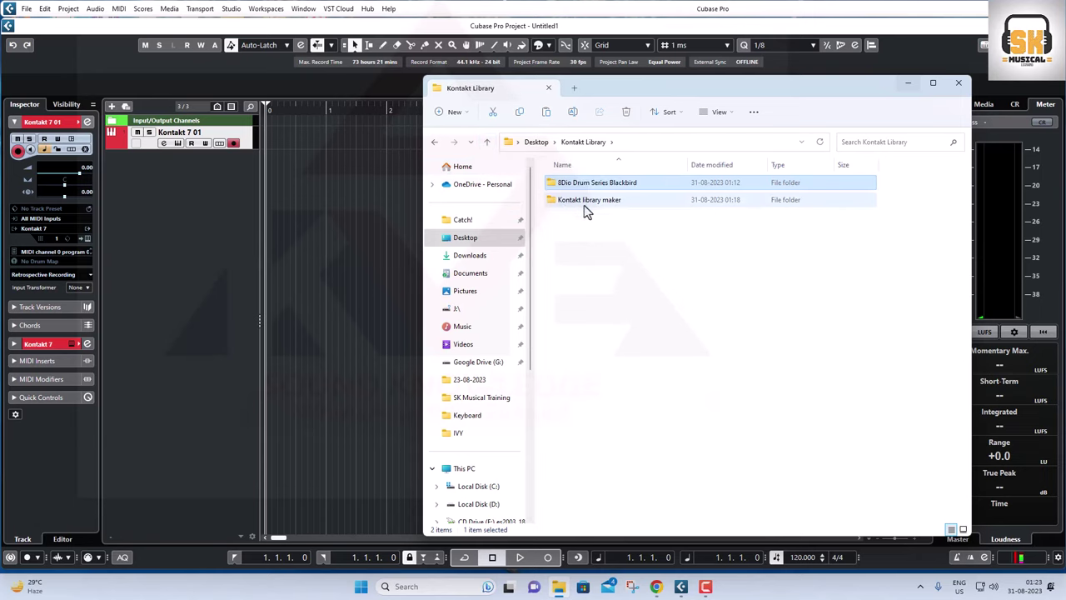
double_click(585, 205)
double_click(574, 189)
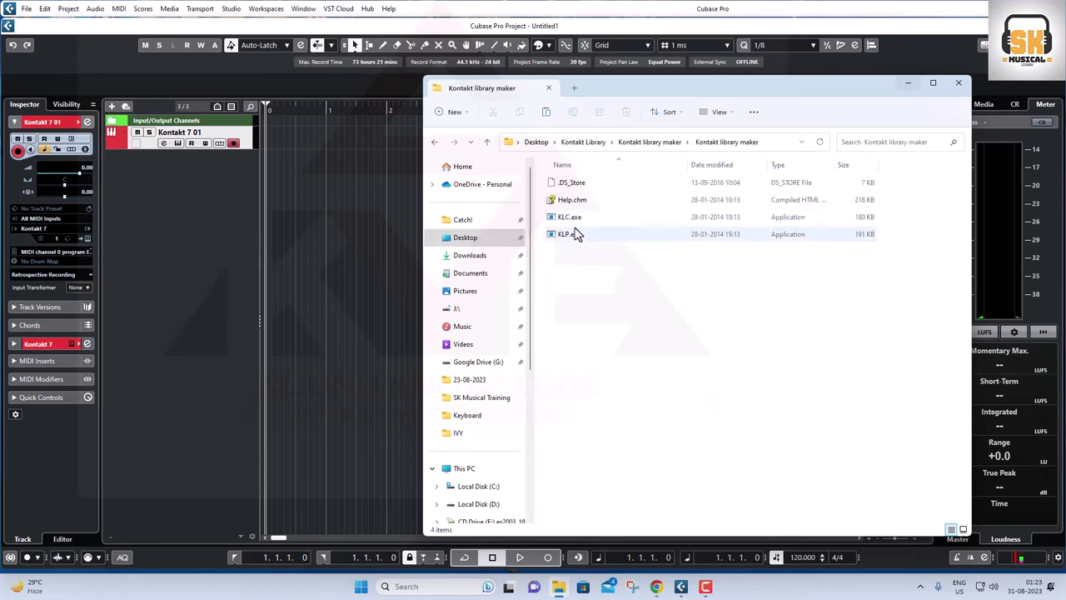
double_click(570, 217)
drag(510, 260, 417, 203)
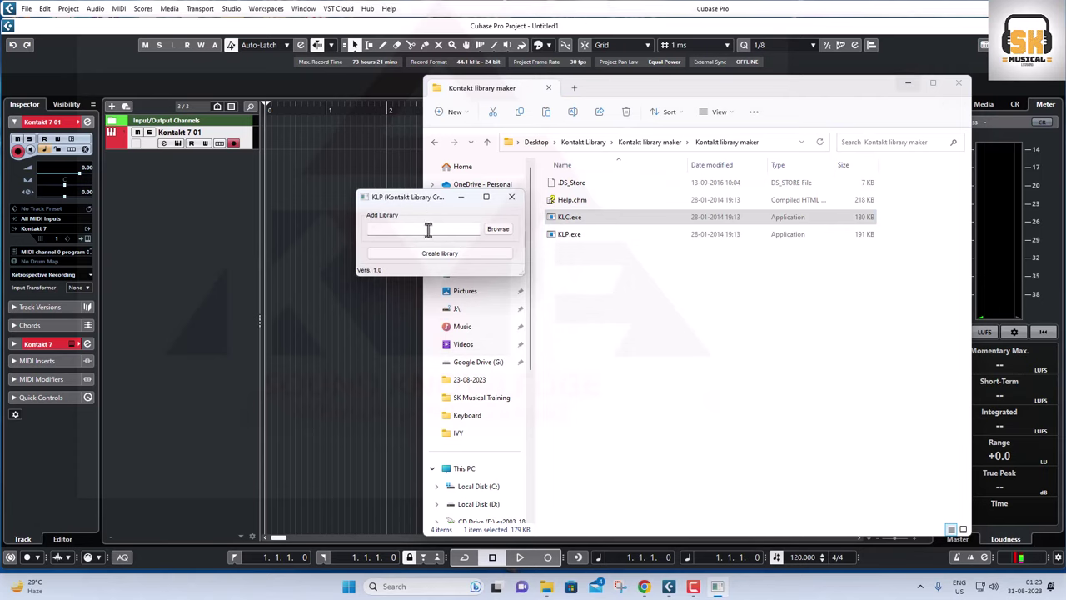
- Name the new library 8Dio Drums in the Kontakt library creator and move its window clear of the file list
click(428, 229)
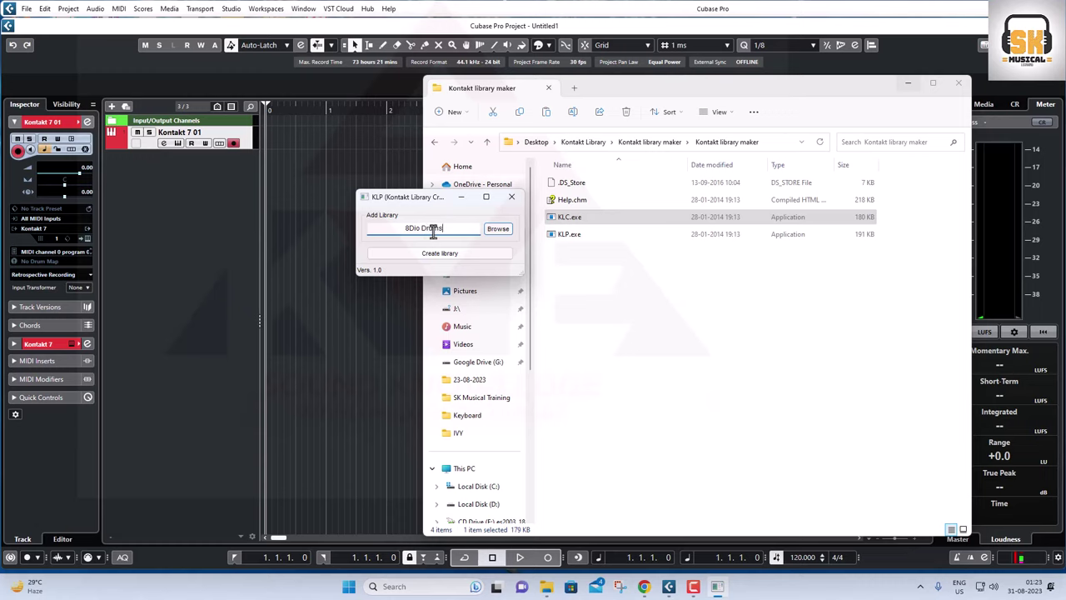
drag(431, 191, 502, 177)
drag(435, 178, 665, 310)
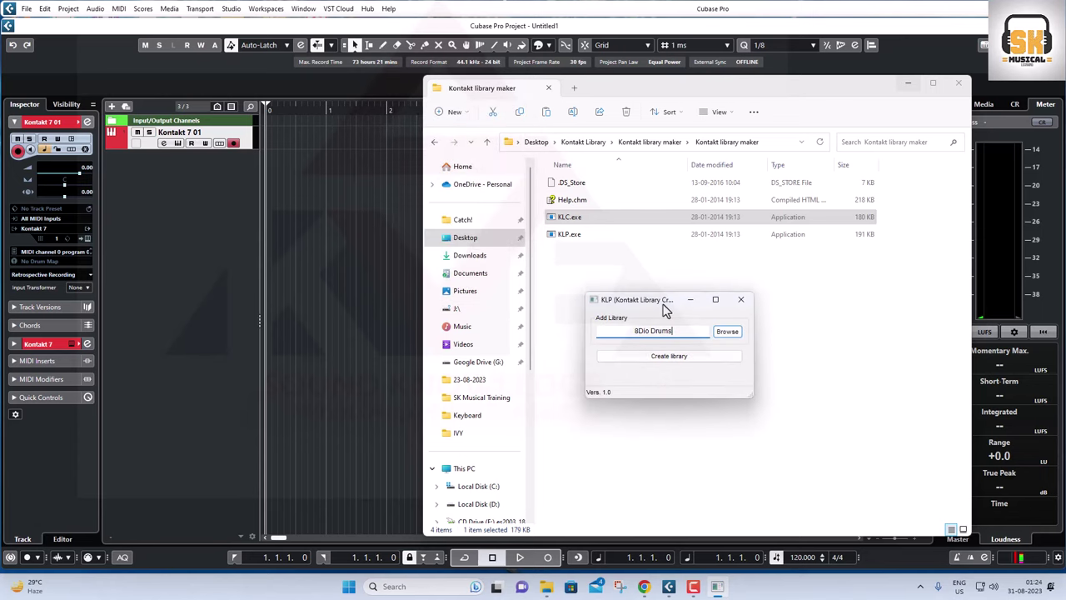
- Try to create the 8Dio Drums library without choosing a source folder
click(663, 362)
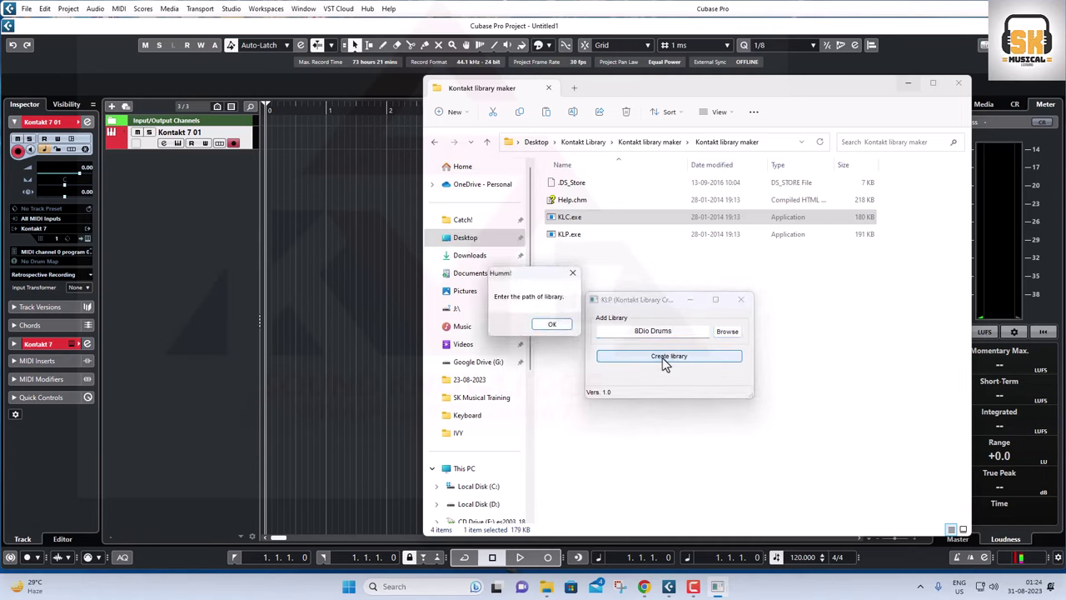
click(552, 327)
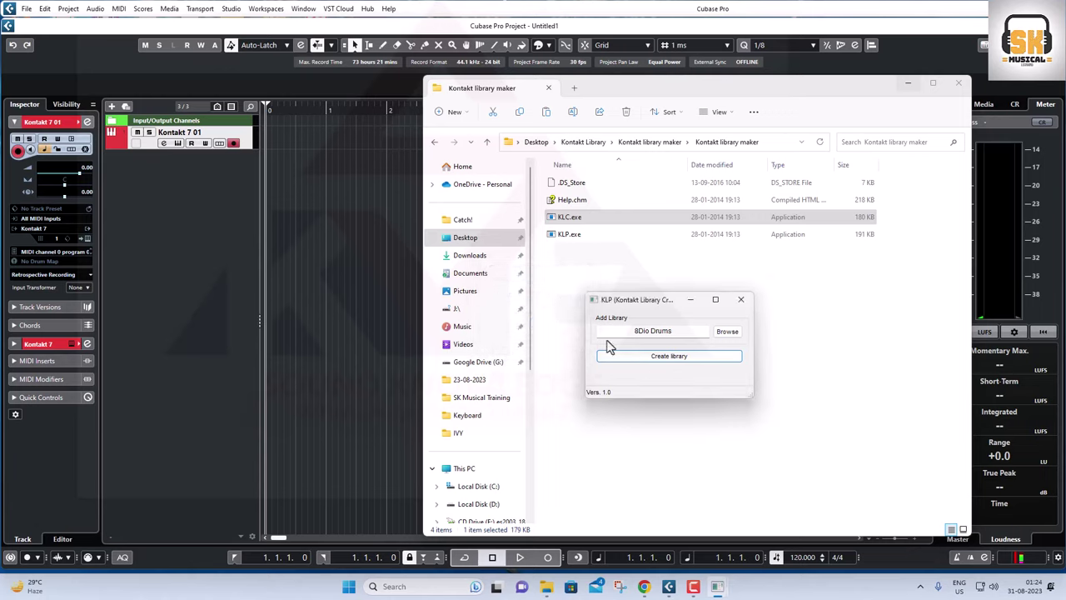
drag(683, 333, 612, 332)
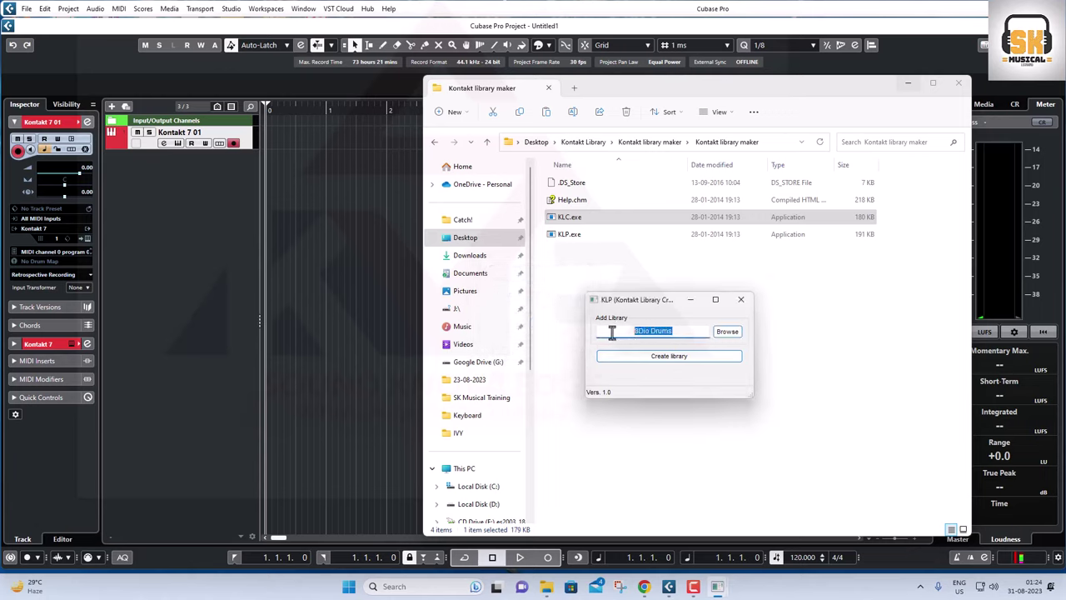
- Set the library's source folder to Desktop\Kontakt Library\8Dio Drum Series Blackbird on drive C
click(729, 335)
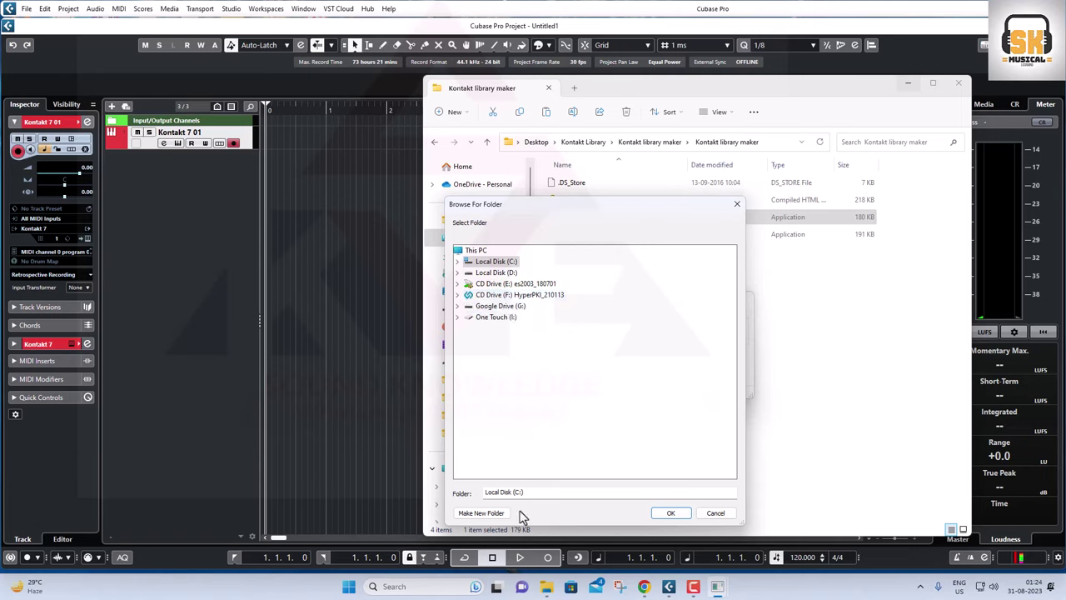
click(456, 262)
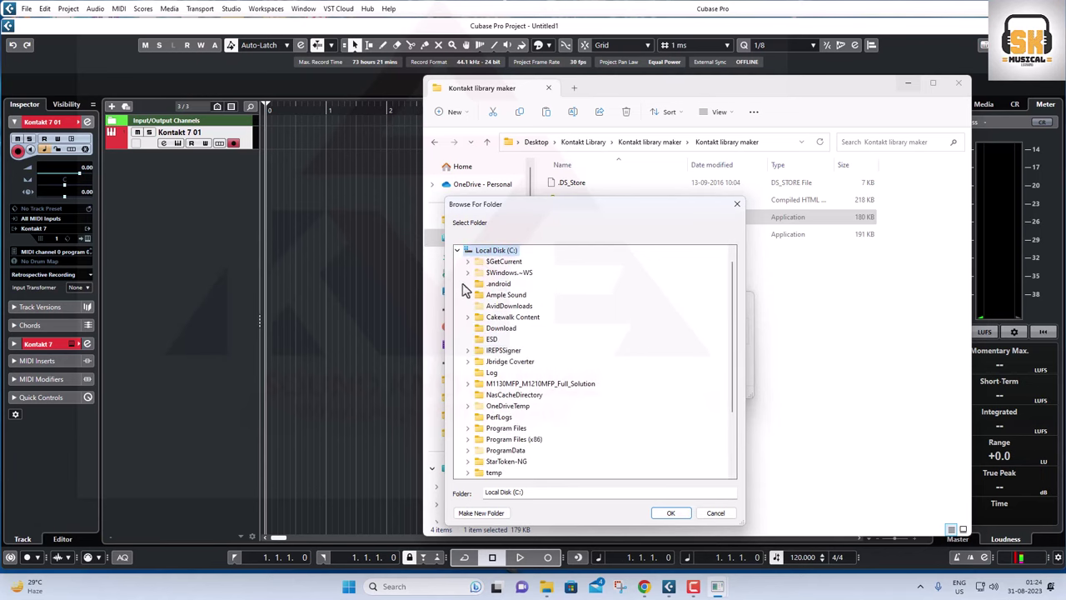
scroll(470, 350, down, 3)
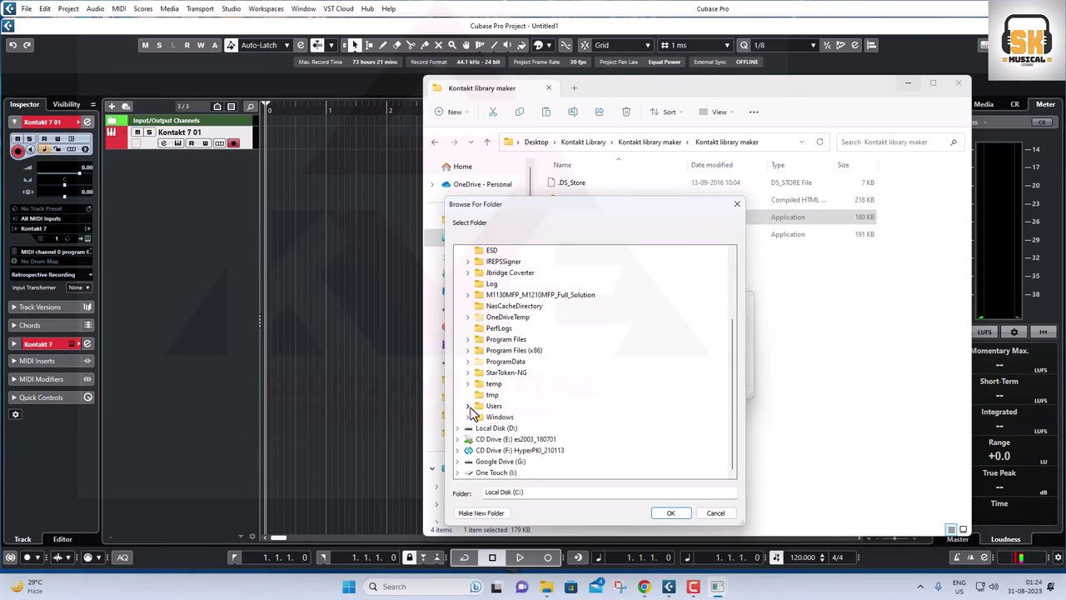
click(468, 406)
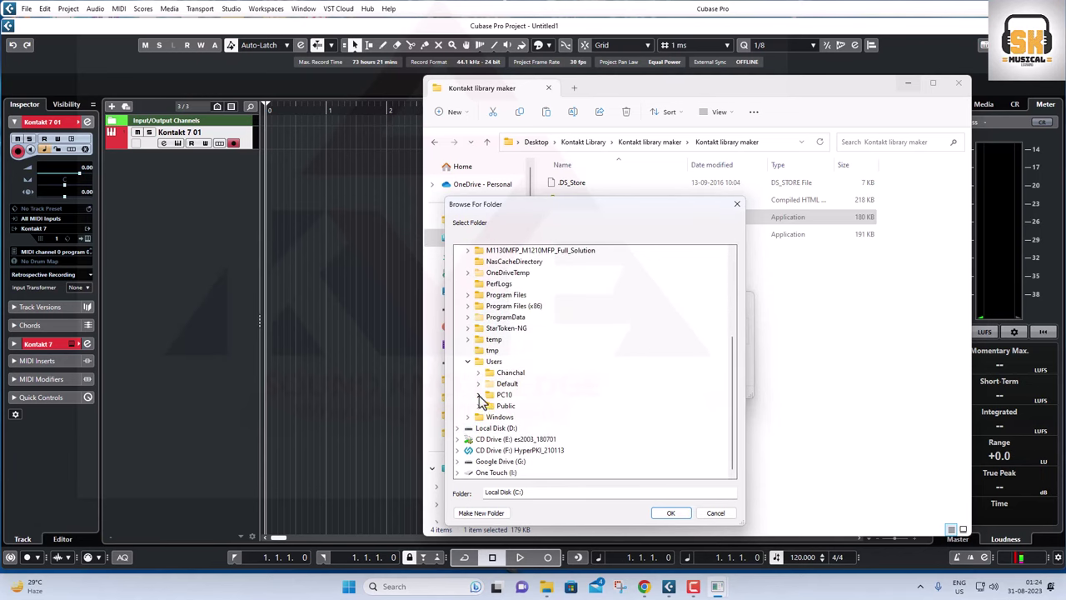
click(479, 395)
double_click(517, 342)
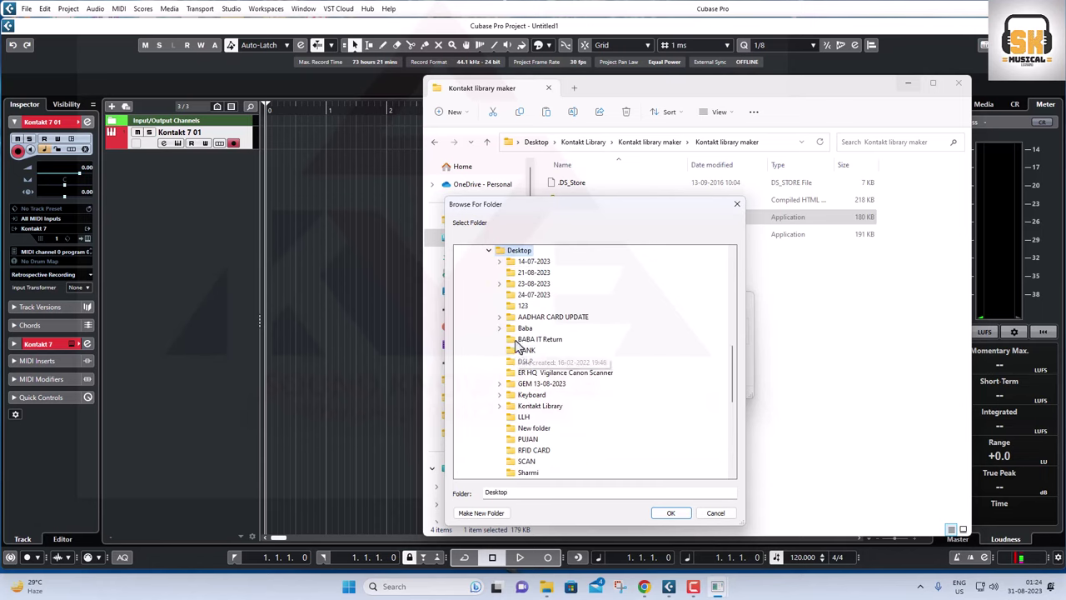
scroll(560, 369, down, 3)
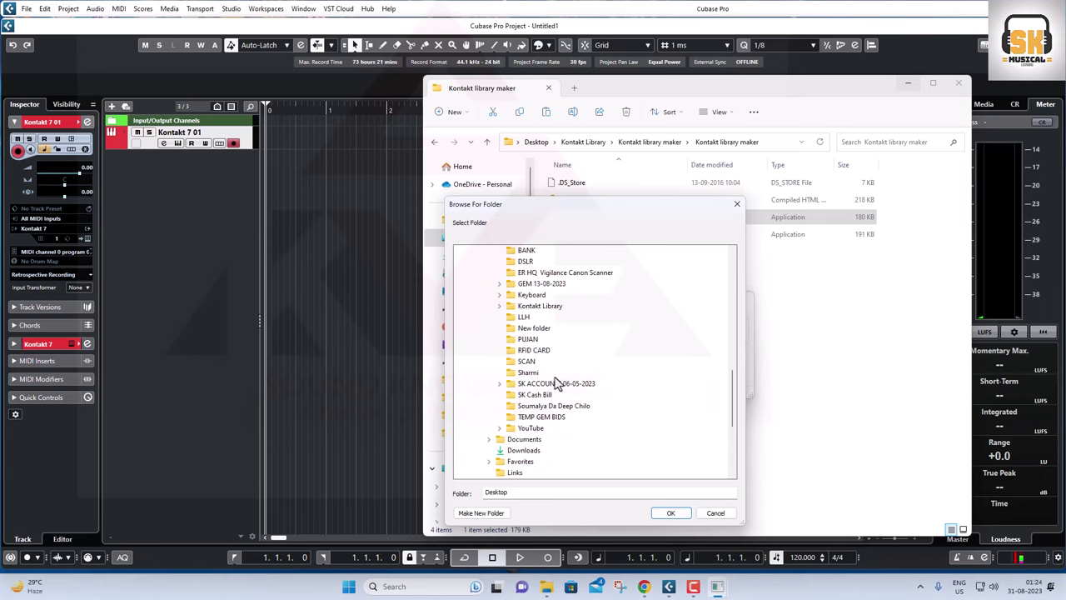
double_click(542, 306)
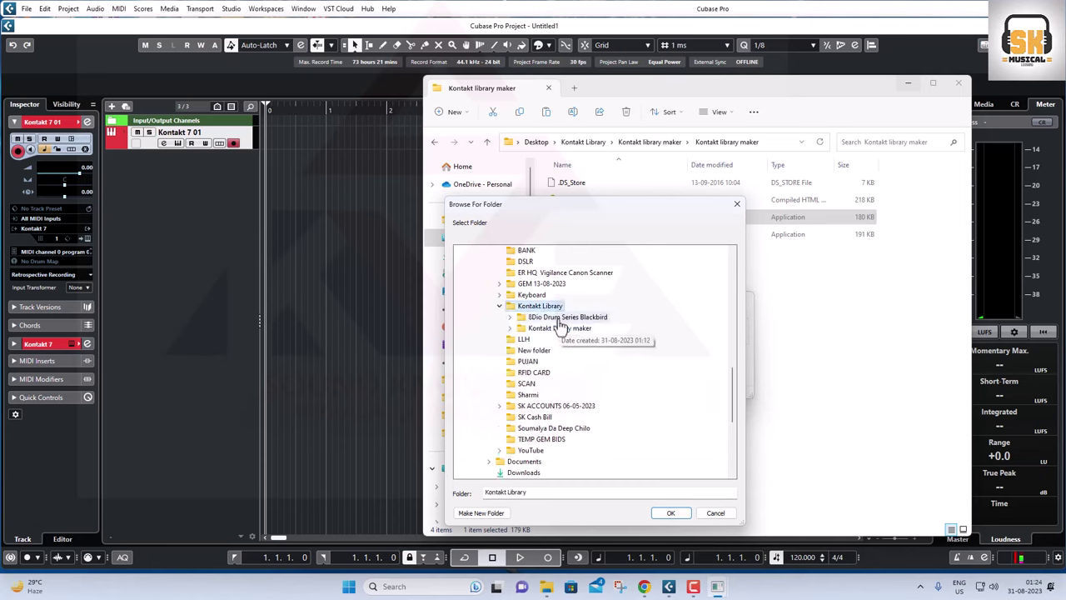
double_click(559, 318)
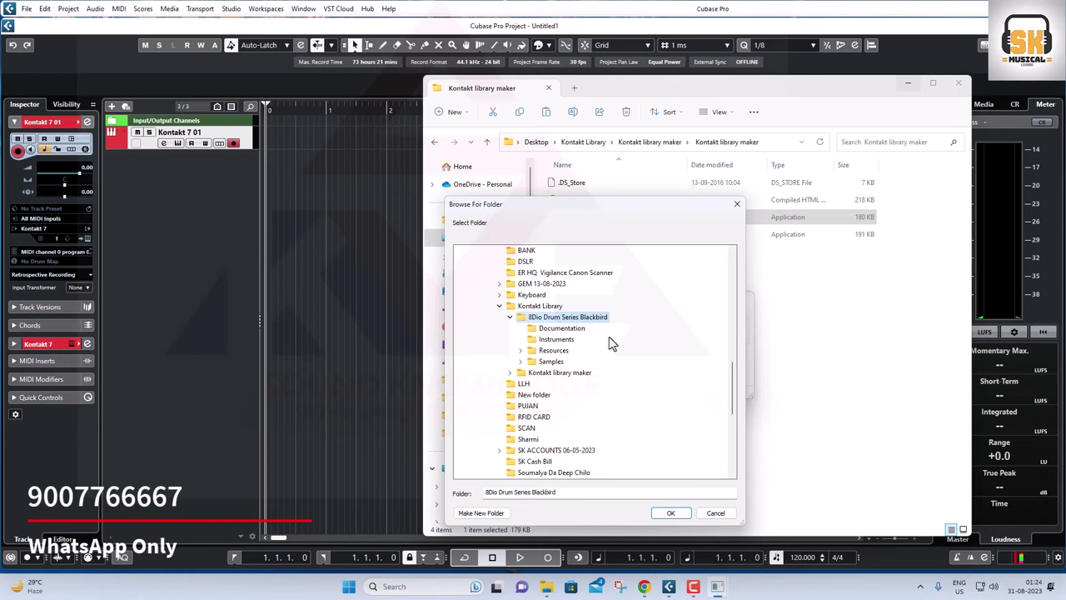
click(670, 512)
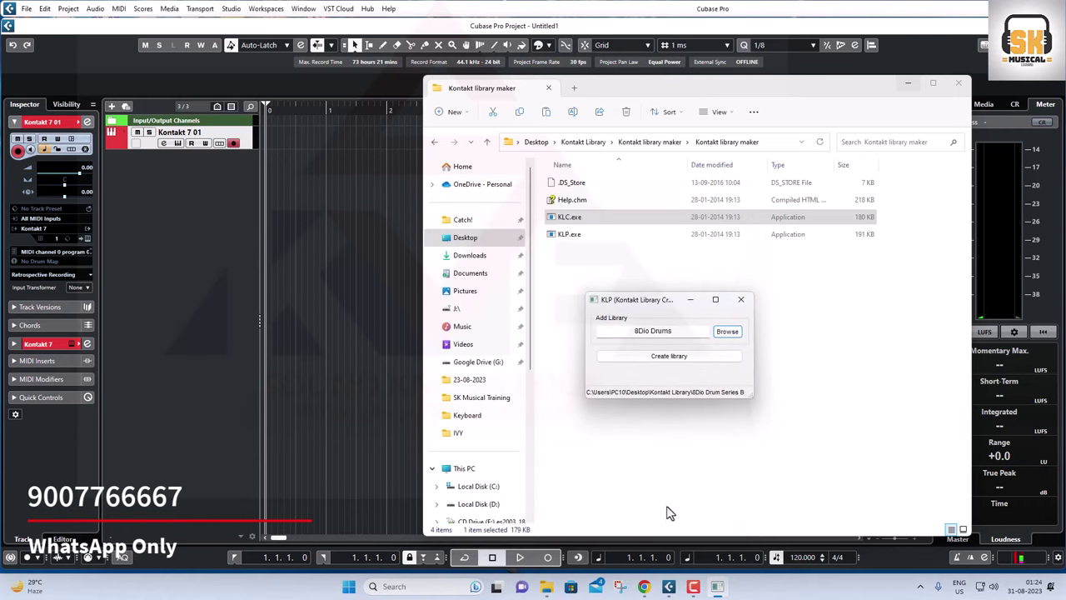
- Create the 8Dio Drums library and minimize the library creator
click(667, 356)
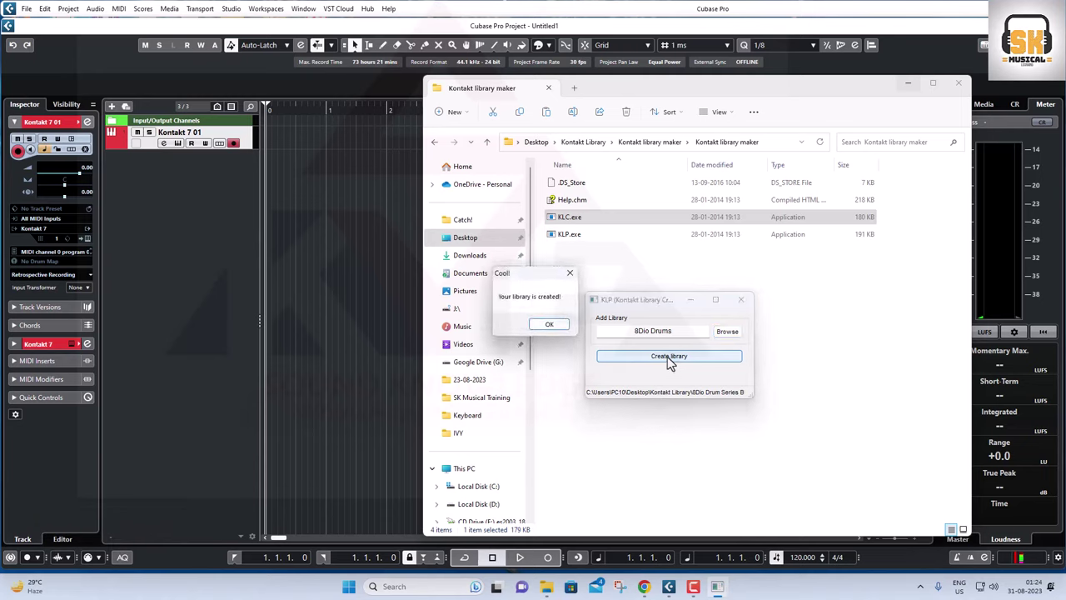
click(549, 325)
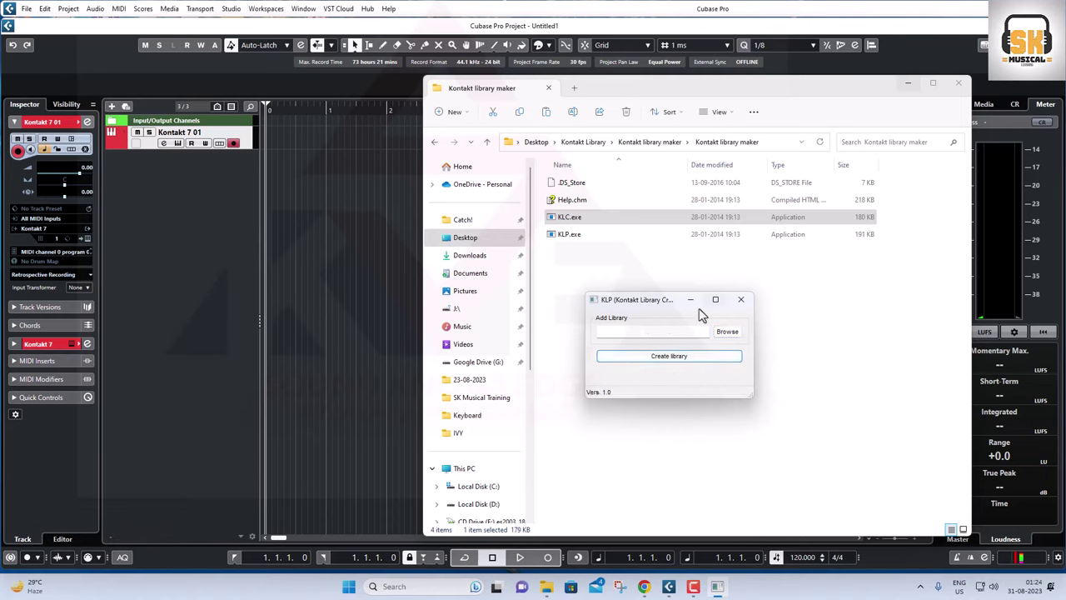
click(691, 302)
- Open the 8Dio Drum Series Blackbird folder and examine the generated 8Dio Drums.nicnt file and Wallpaper.png image
click(487, 142)
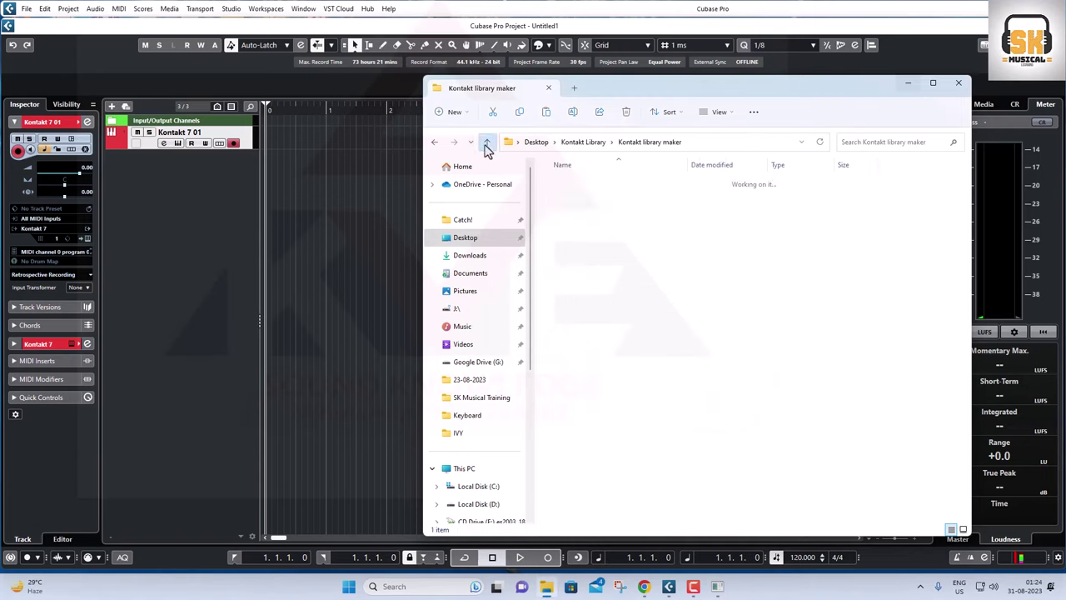
click(488, 141)
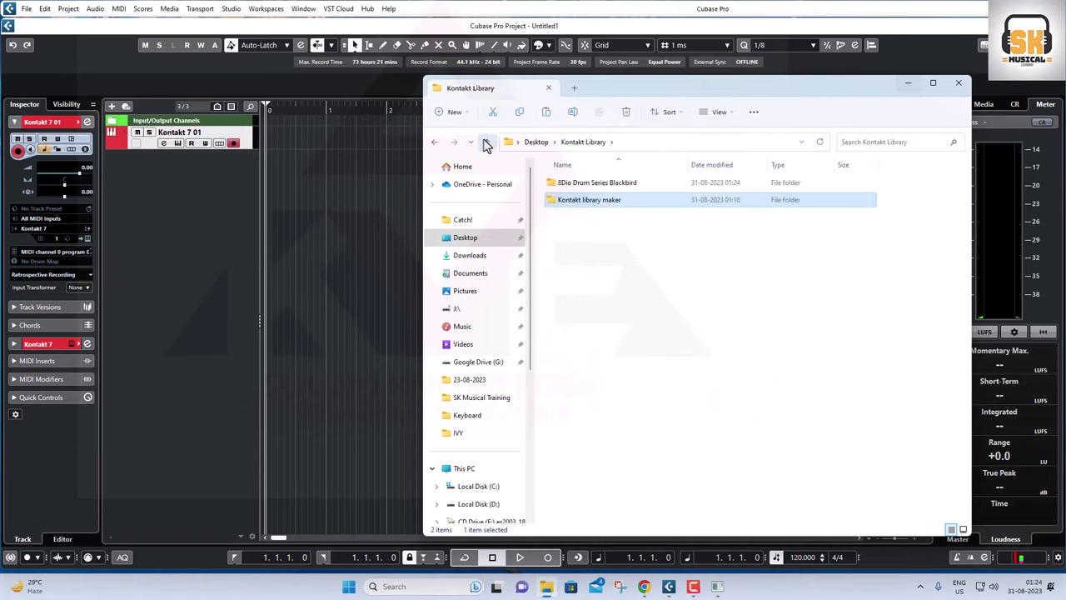
click(588, 185)
double_click(588, 185)
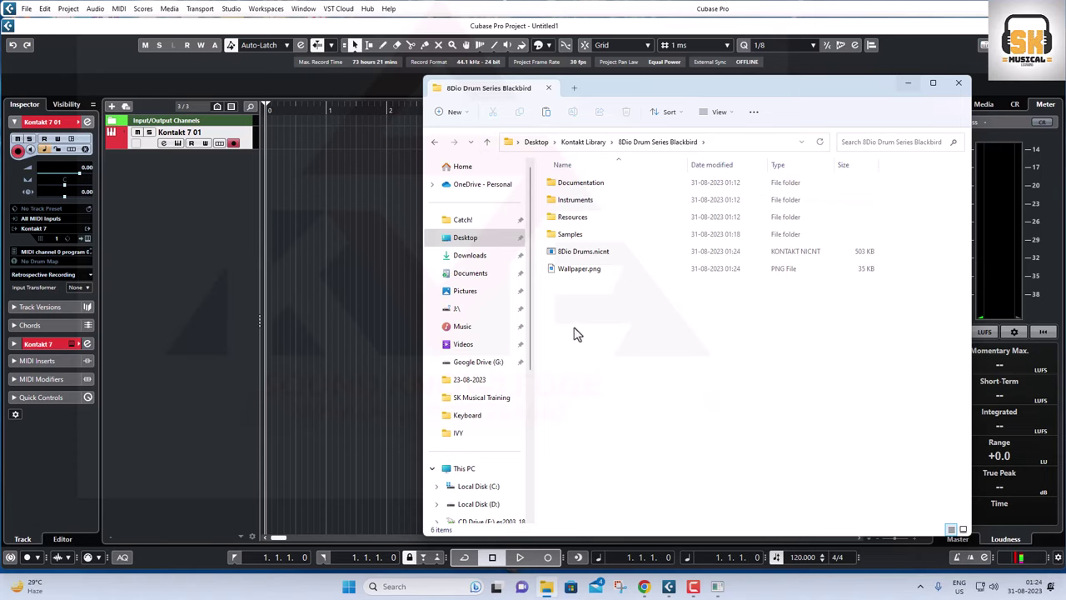
click(580, 257)
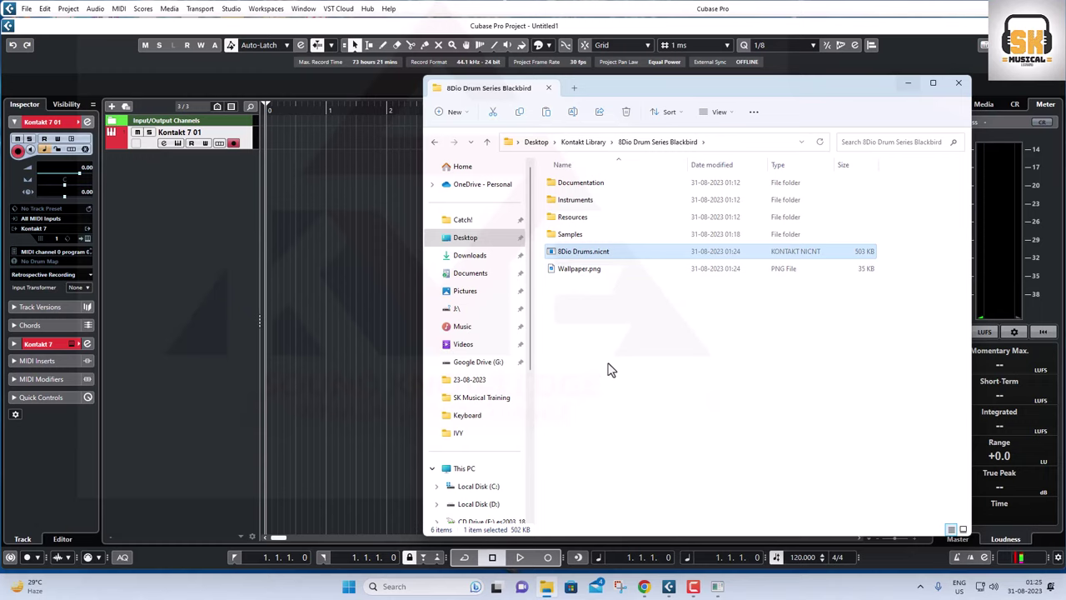
double_click(578, 269)
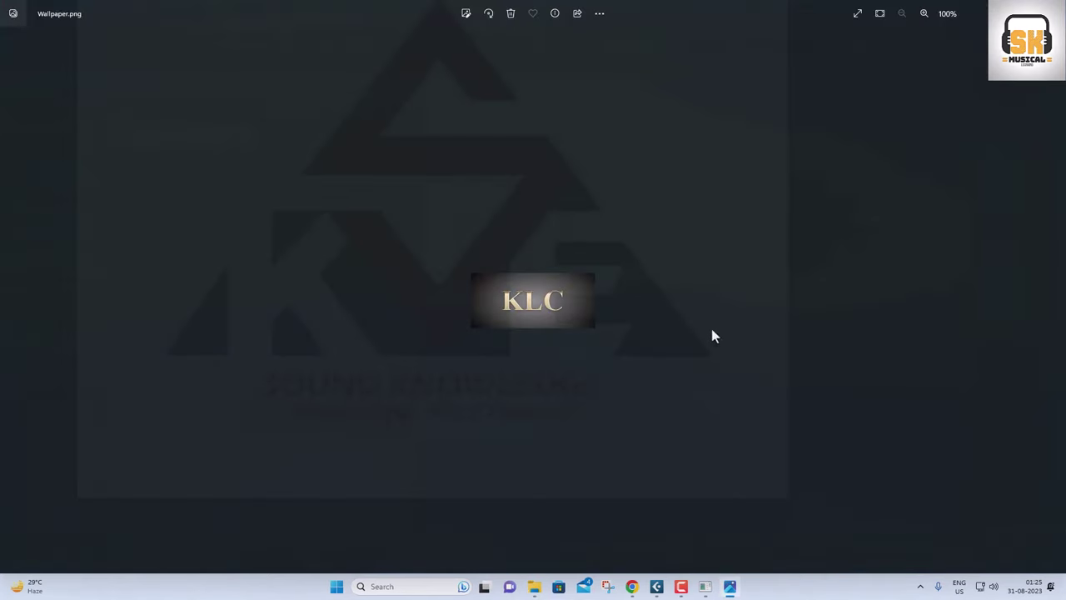
key(alt+F4)
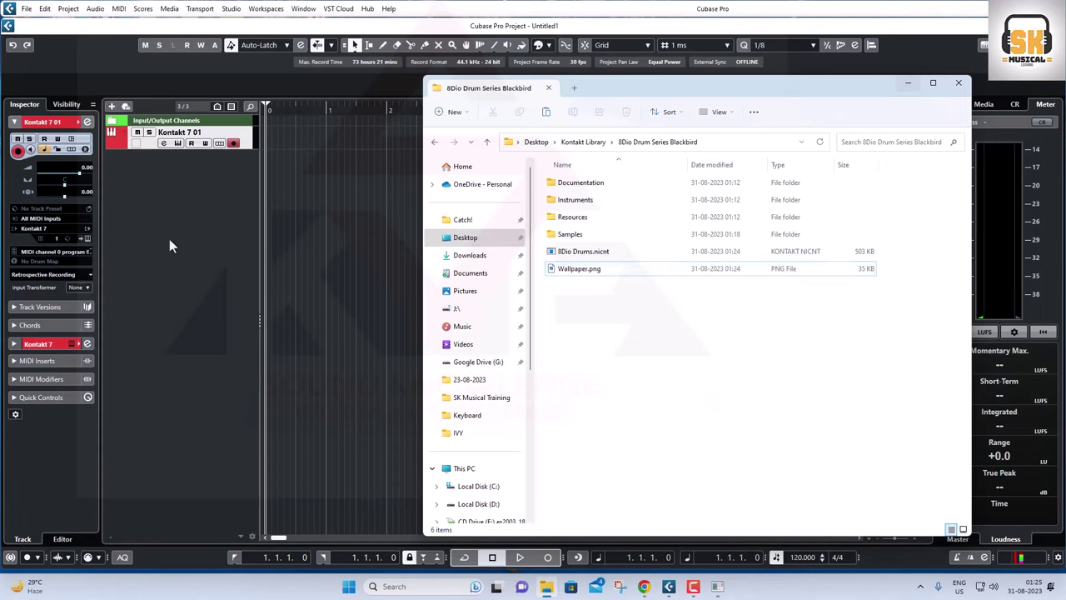
- Open the Kontakt 7 instrument in Cubase and launch the library tool from its library management options
click(50, 240)
click(87, 238)
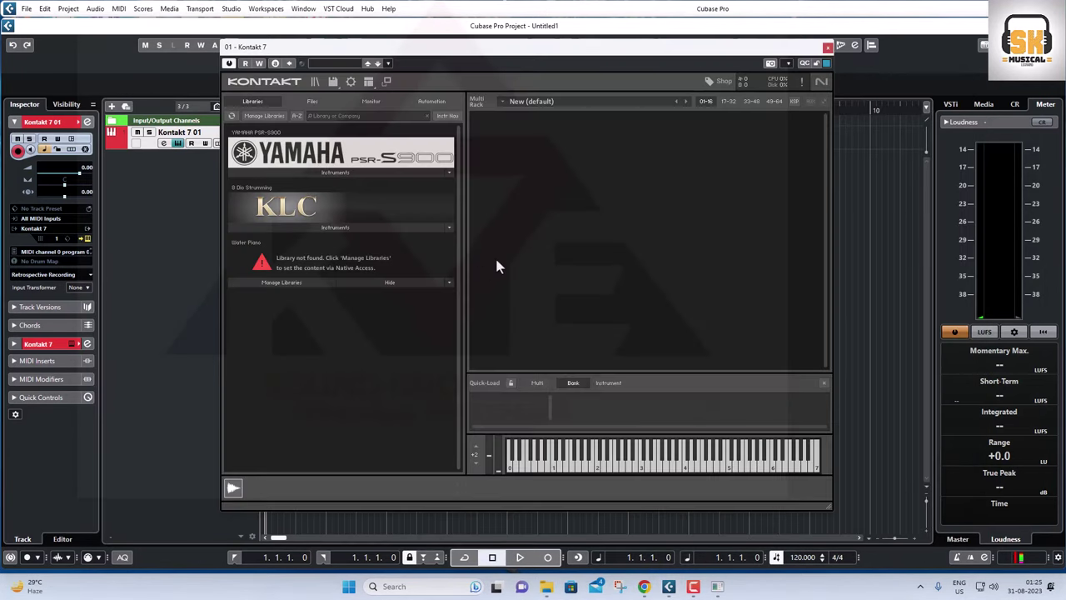
click(260, 116)
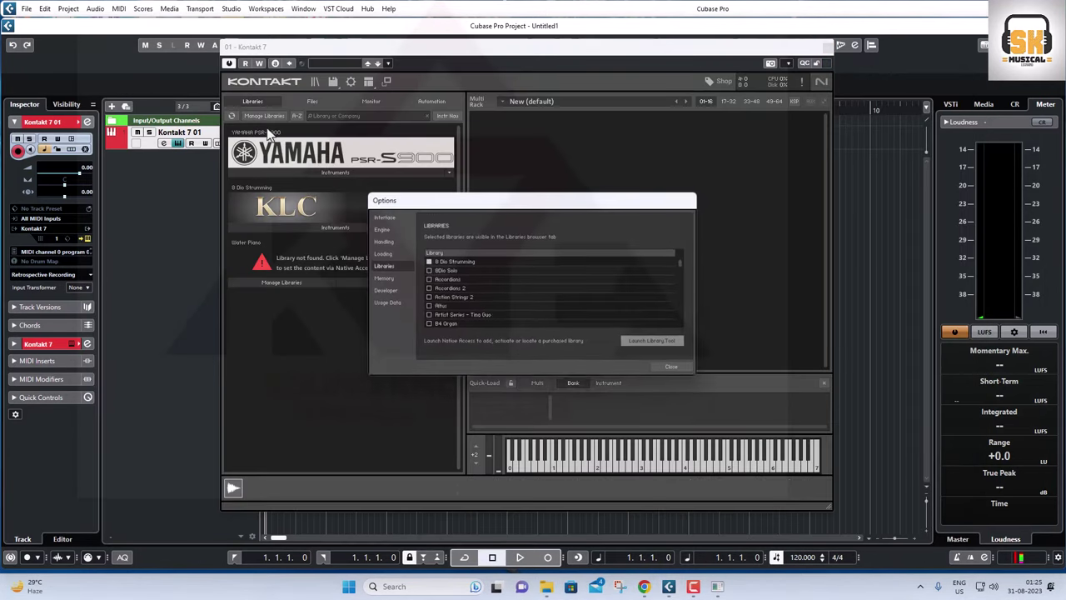
click(652, 341)
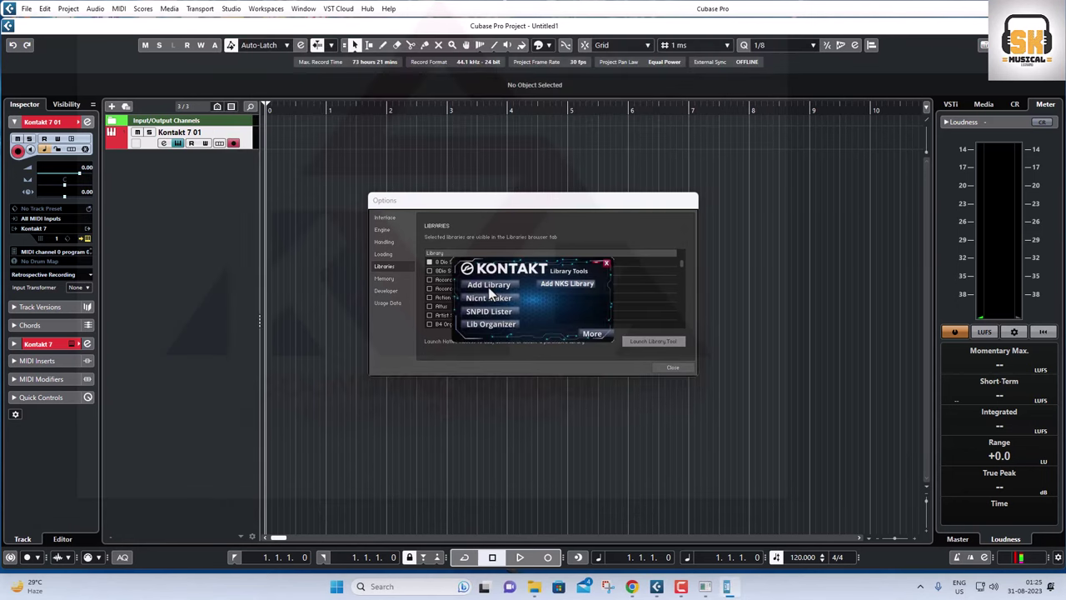
- Add the 8Dio Drum Series Blackbird folder from Kontakt Library as a library with Kontakt Library Tools
click(491, 292)
drag(537, 269, 777, 274)
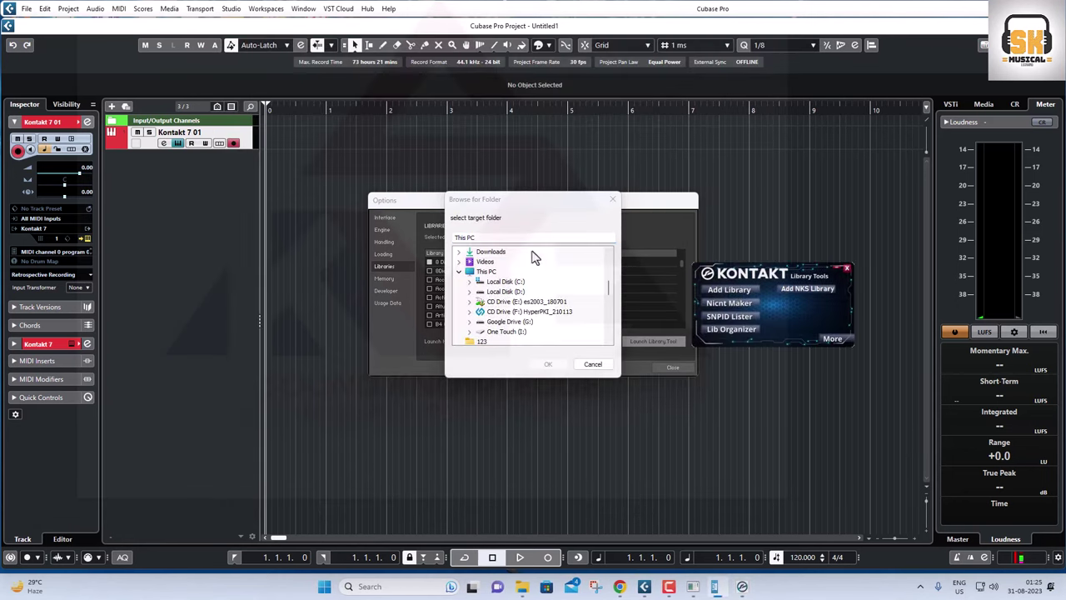
scroll(498, 330, down, 3)
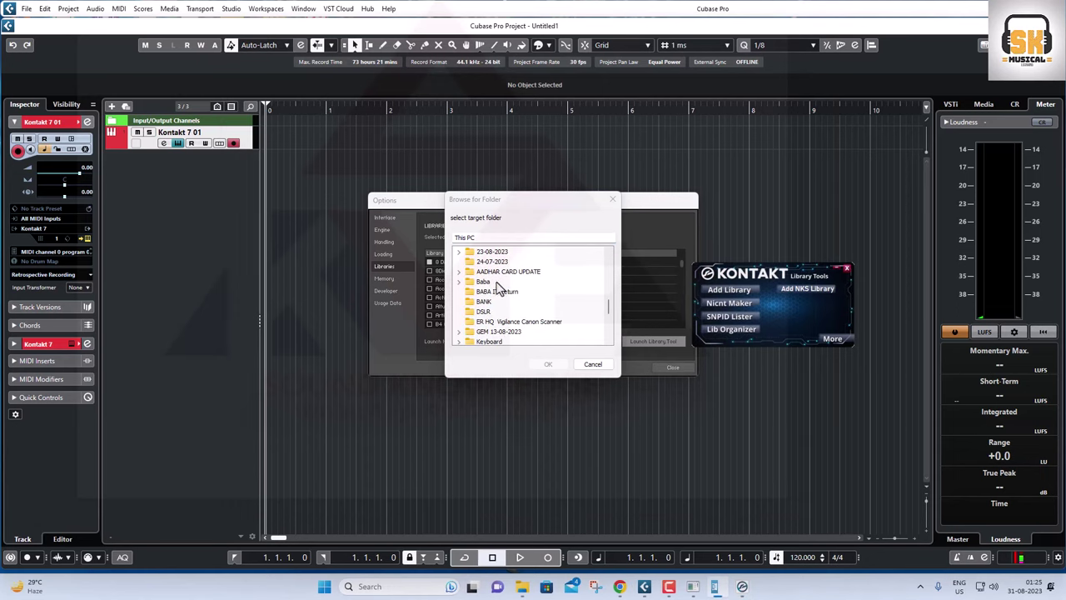
scroll(502, 299, down, 3)
scroll(498, 327, down, 1)
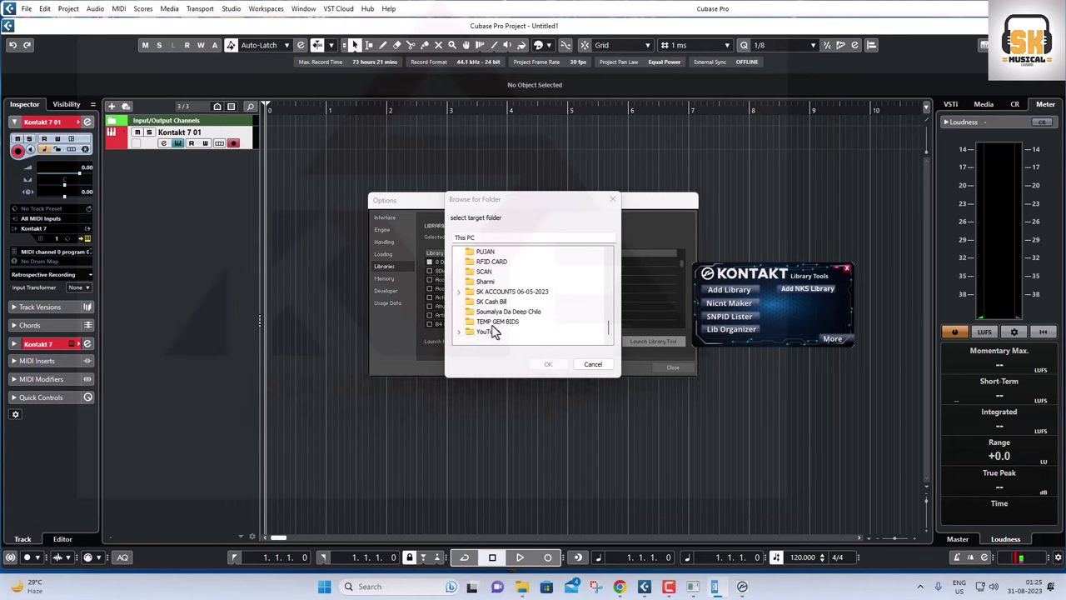
scroll(494, 329, up, 3)
double_click(497, 312)
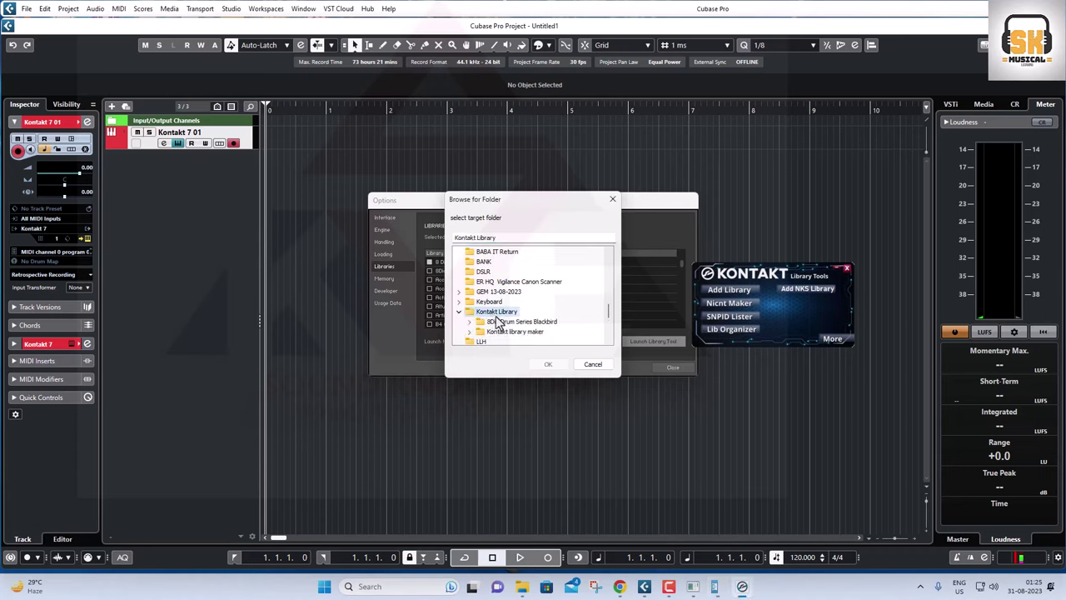
double_click(508, 321)
click(548, 366)
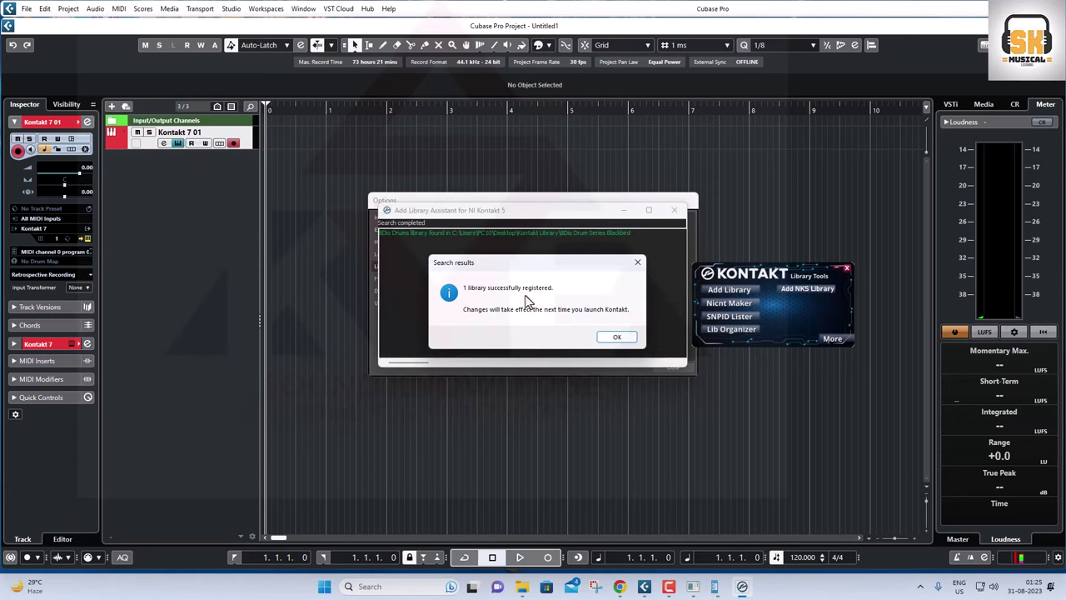
- Dismiss the library registration result and close the Add Library Assistant and Kontakt's Options window
click(617, 338)
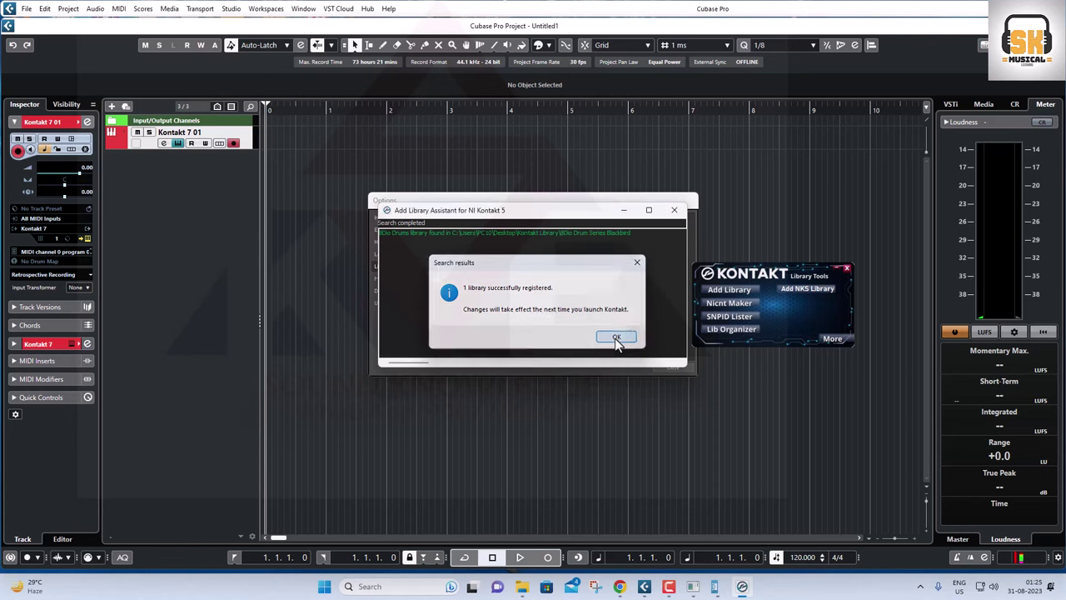
click(674, 212)
click(671, 367)
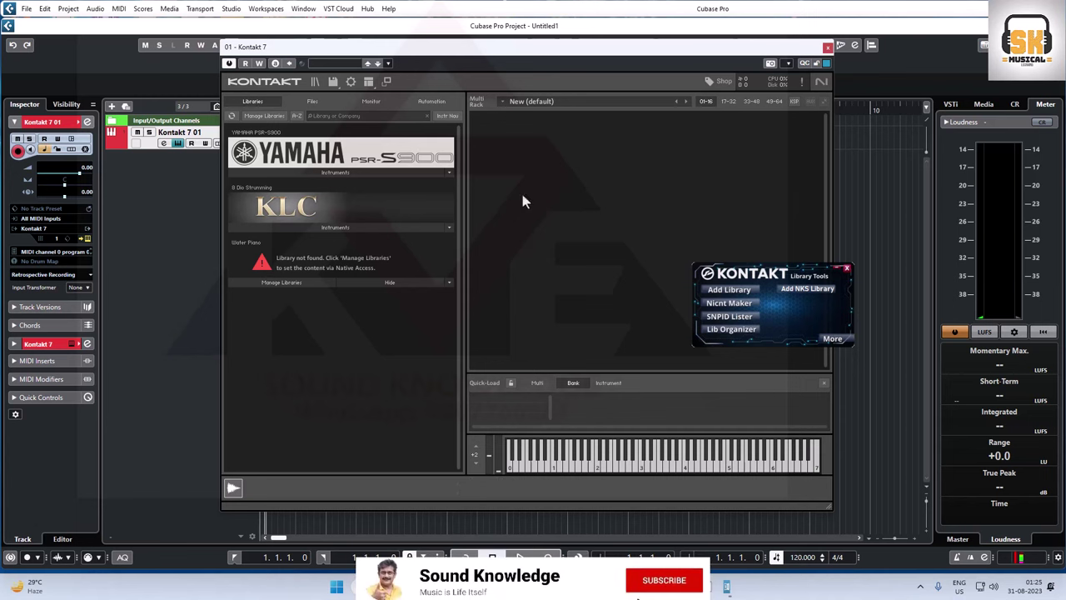
- Reload Kontakt 7 on the track by setting it to No VST Instrument and choosing Kontakt 7 again
click(827, 47)
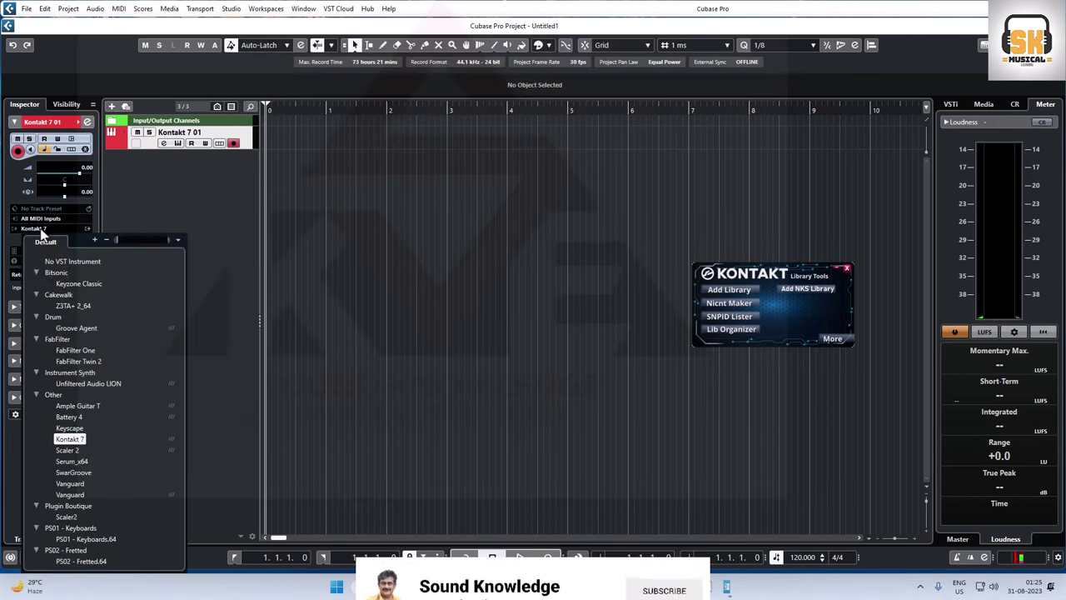
click(50, 228)
click(56, 262)
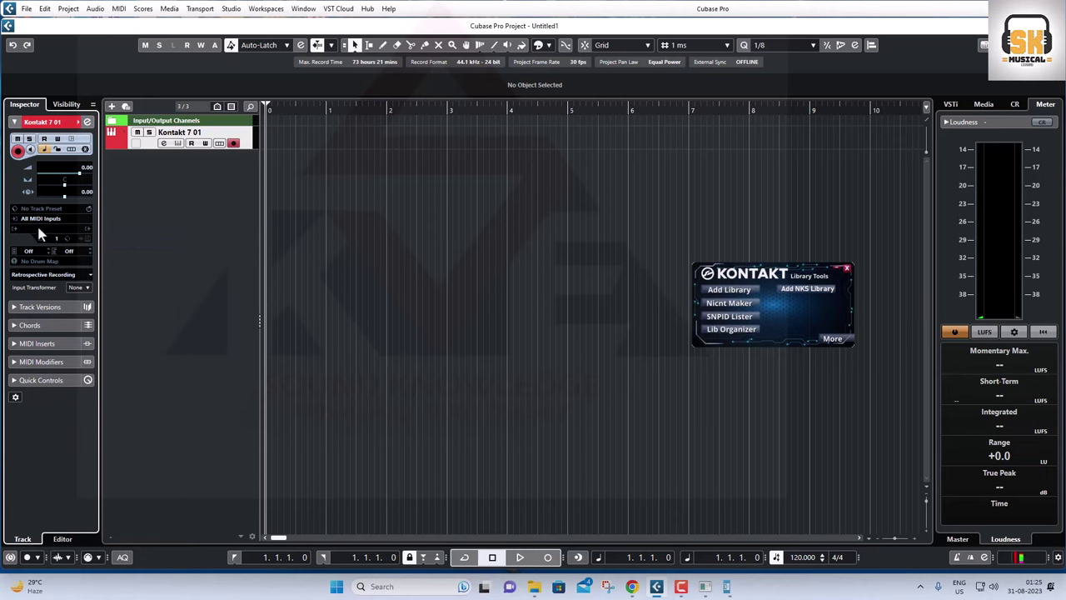
click(37, 227)
click(73, 448)
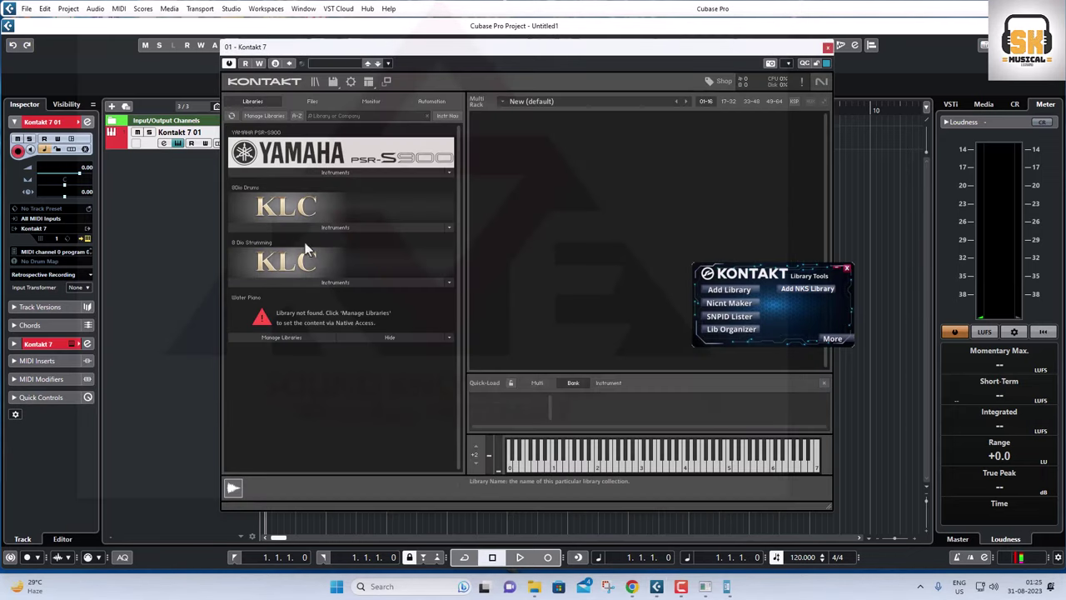
- Expand the 8Dio Drums instruments in Kontakt and compare them with the files in the Blackbird Instruments folder
click(336, 226)
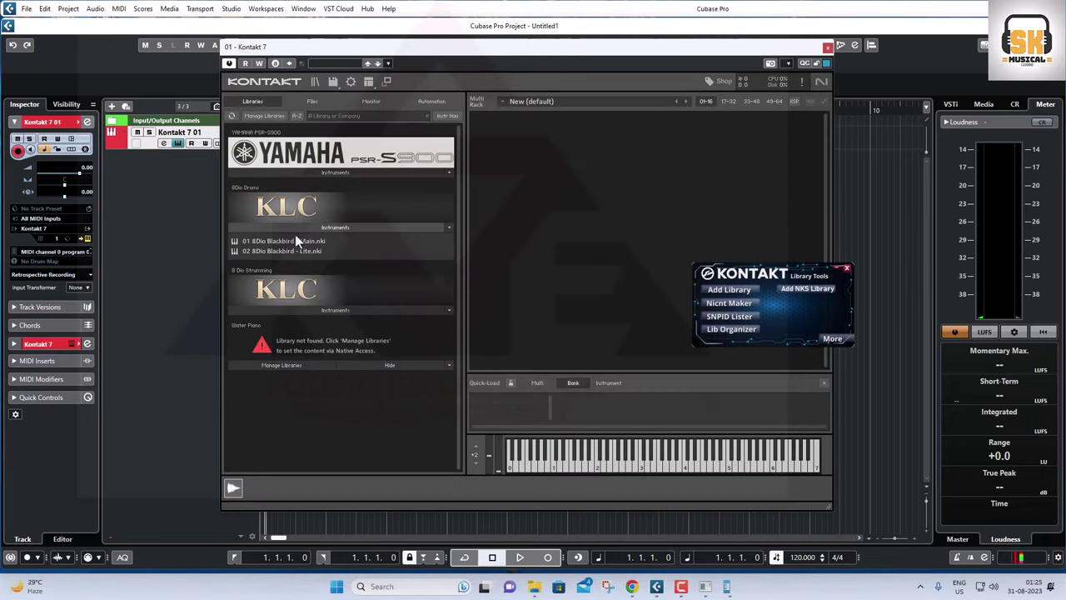
click(534, 586)
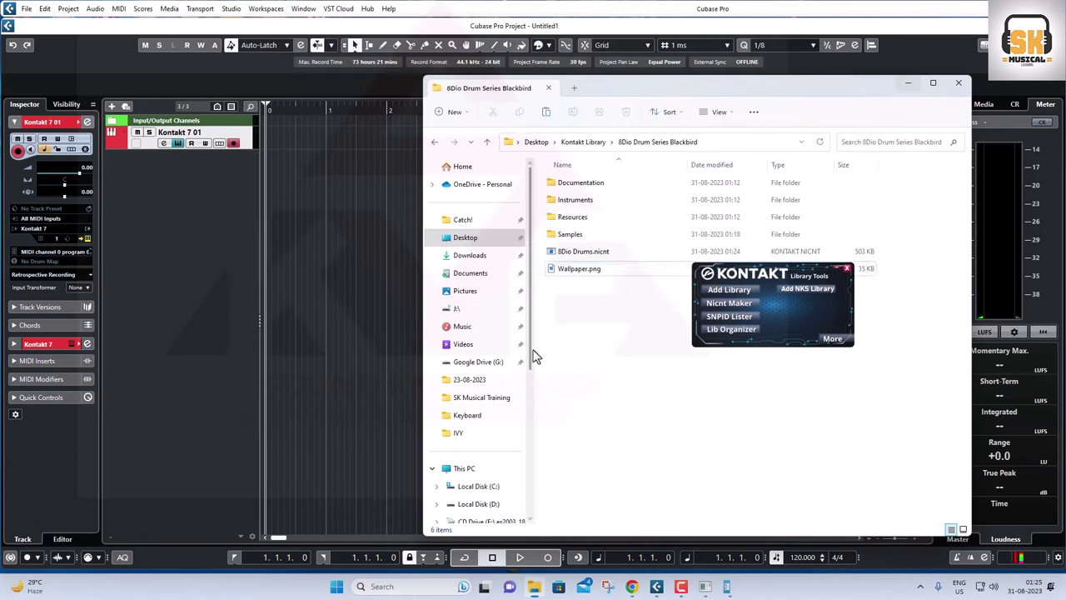
double_click(569, 199)
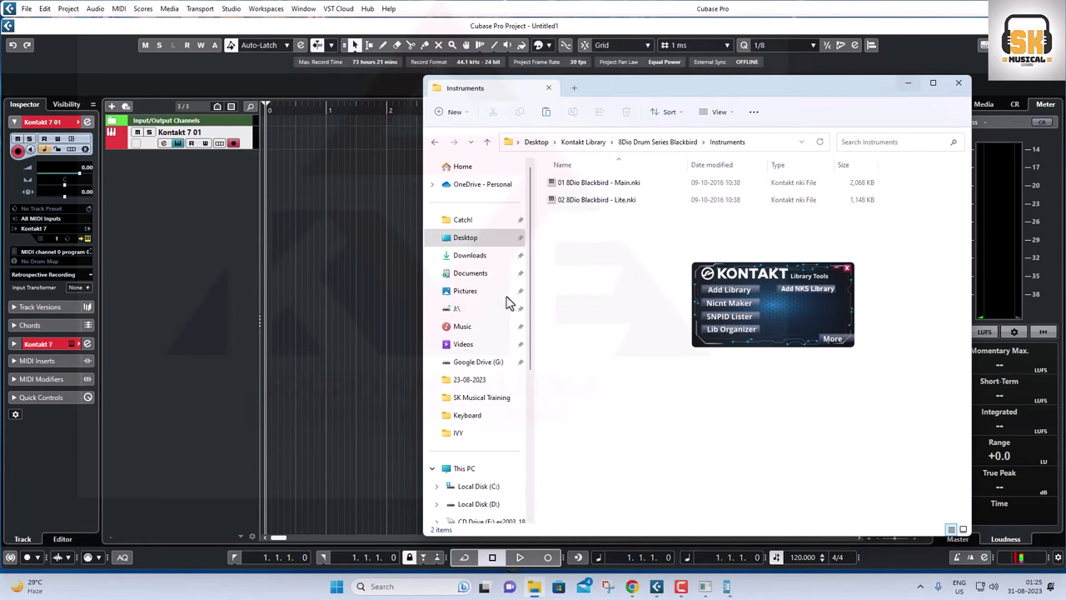
click(352, 287)
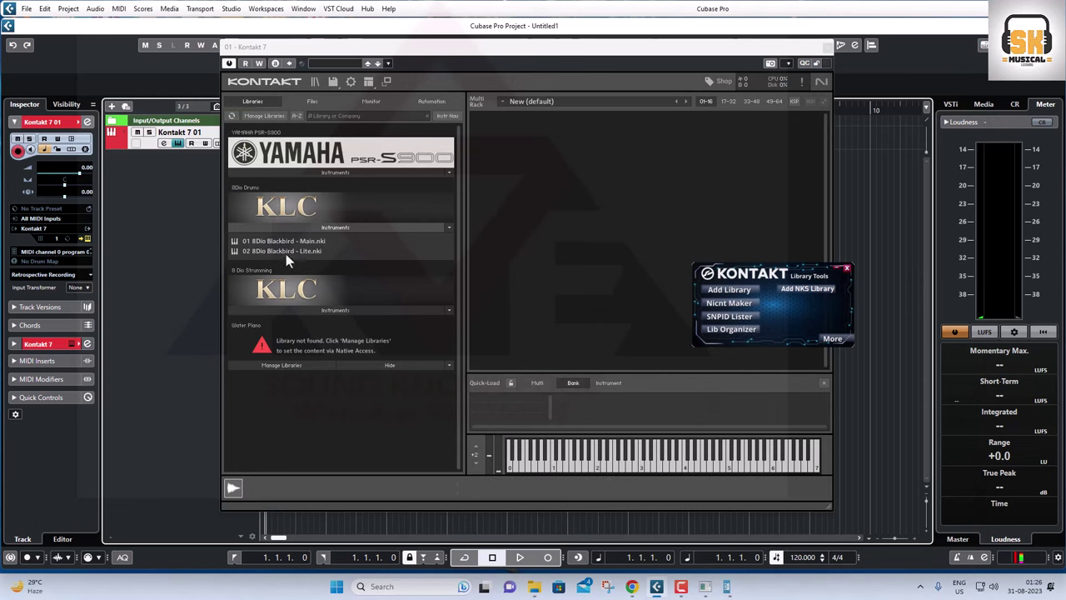
- Close Kontakt Library Tools, then load 02 8Dio Blackbird - Lite and inspect its Note Re-Mapper
click(846, 269)
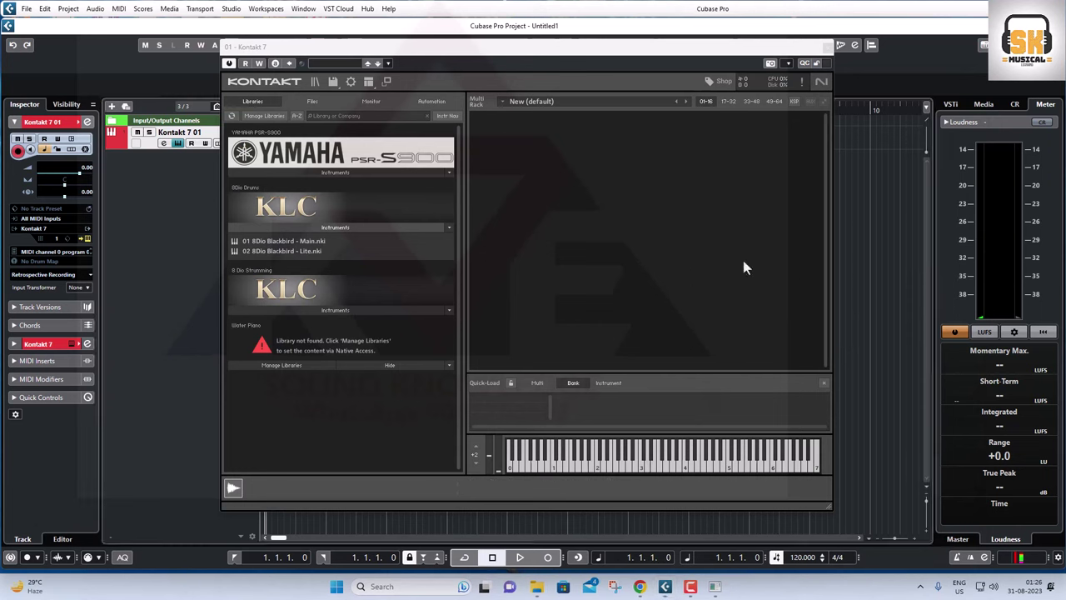
click(289, 250)
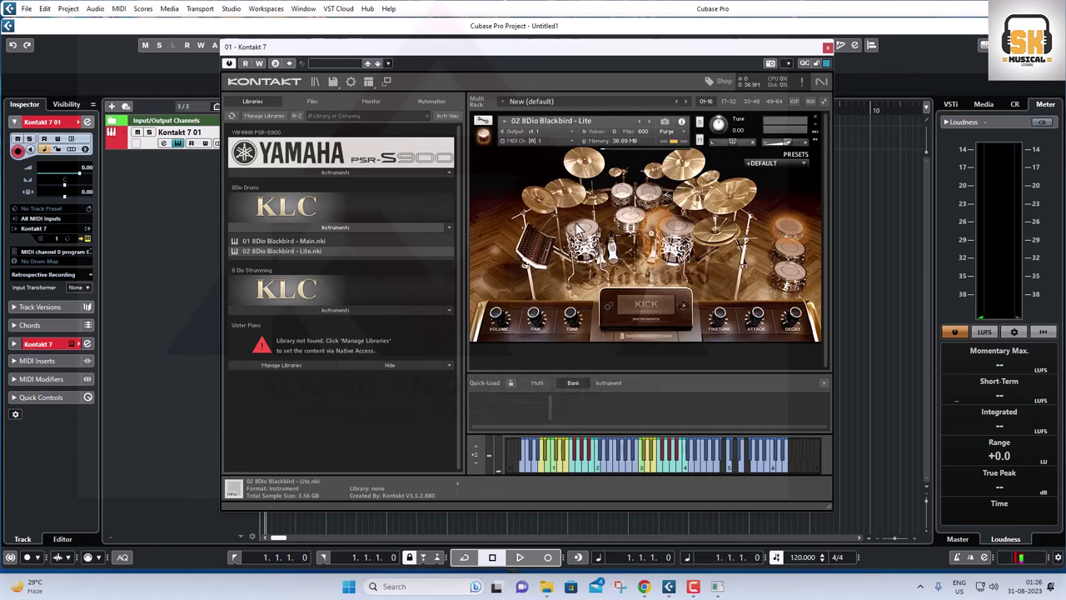
drag(539, 54, 540, 71)
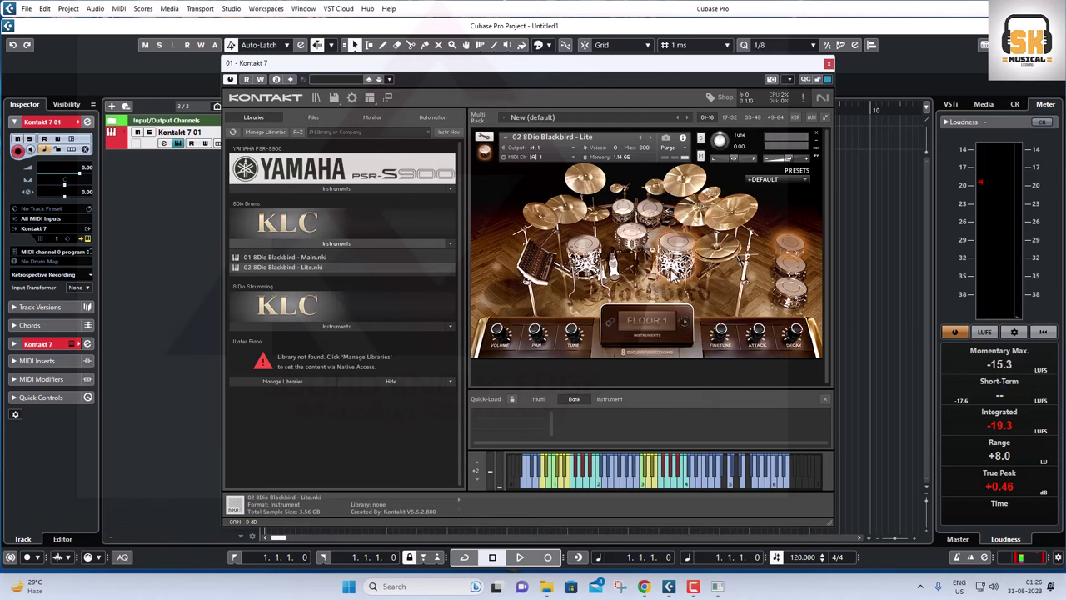
click(640, 327)
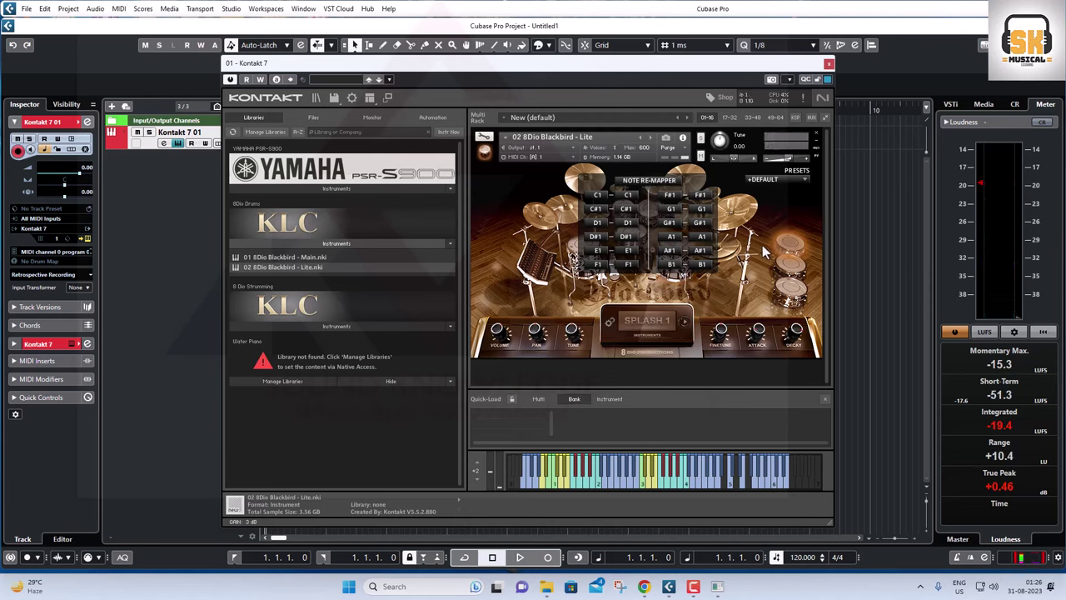
click(609, 324)
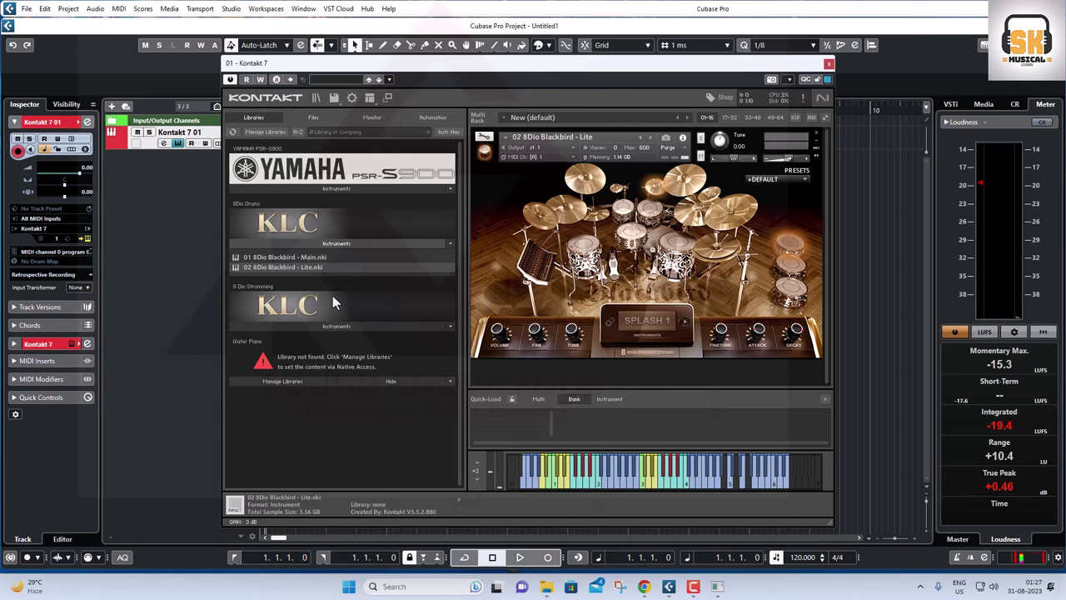
- Close the Kontakt 7 window and set the track to No VST Instrument
click(828, 65)
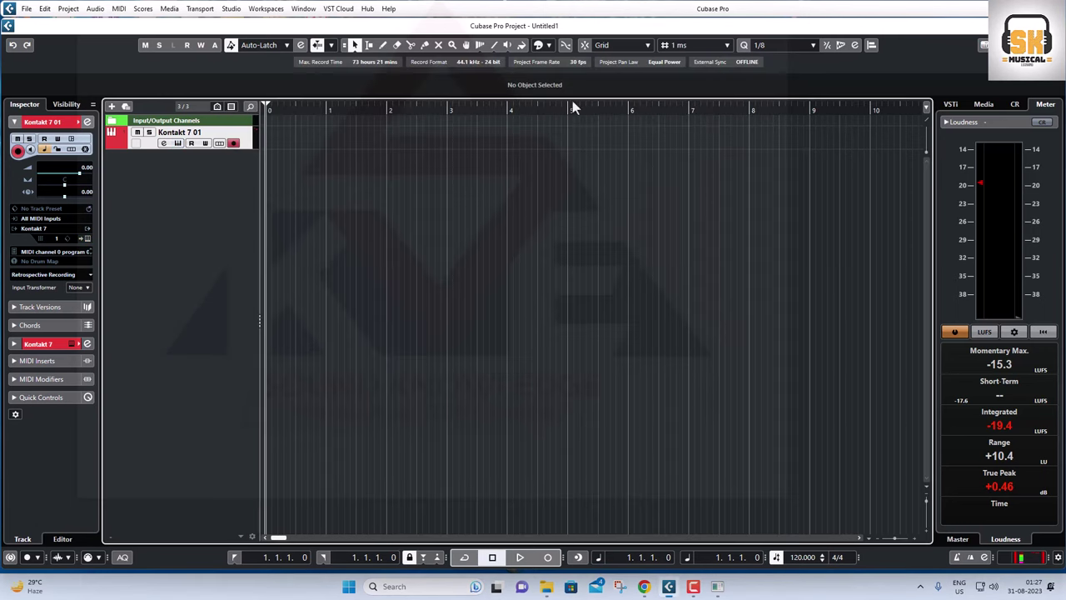
click(52, 227)
click(60, 261)
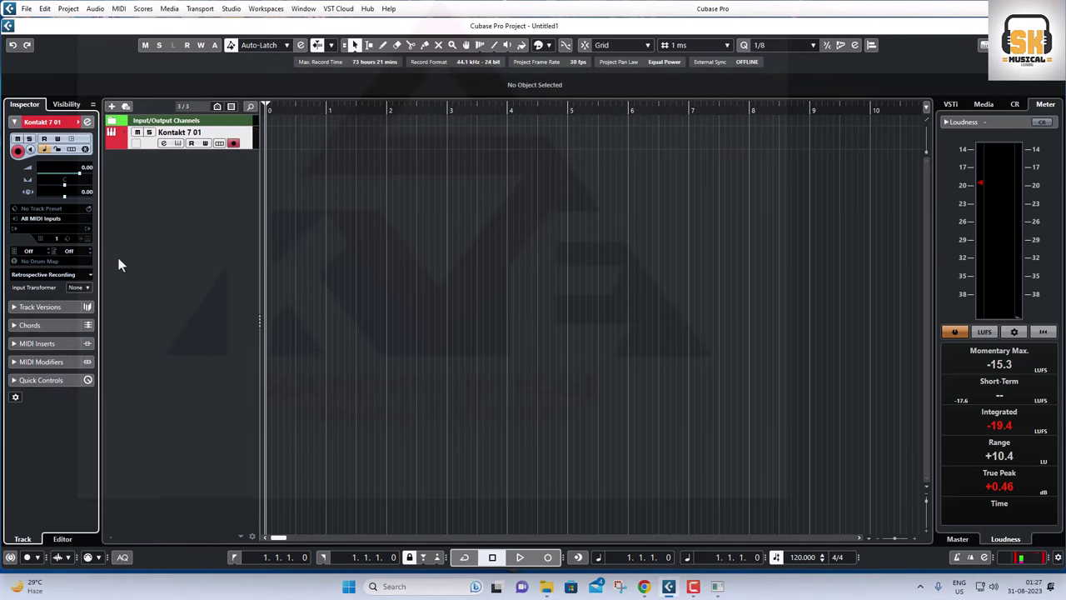
- Return to the 8Dio Drum Series Blackbird folder in File Explorer and view its Wallpaper.png image
click(547, 586)
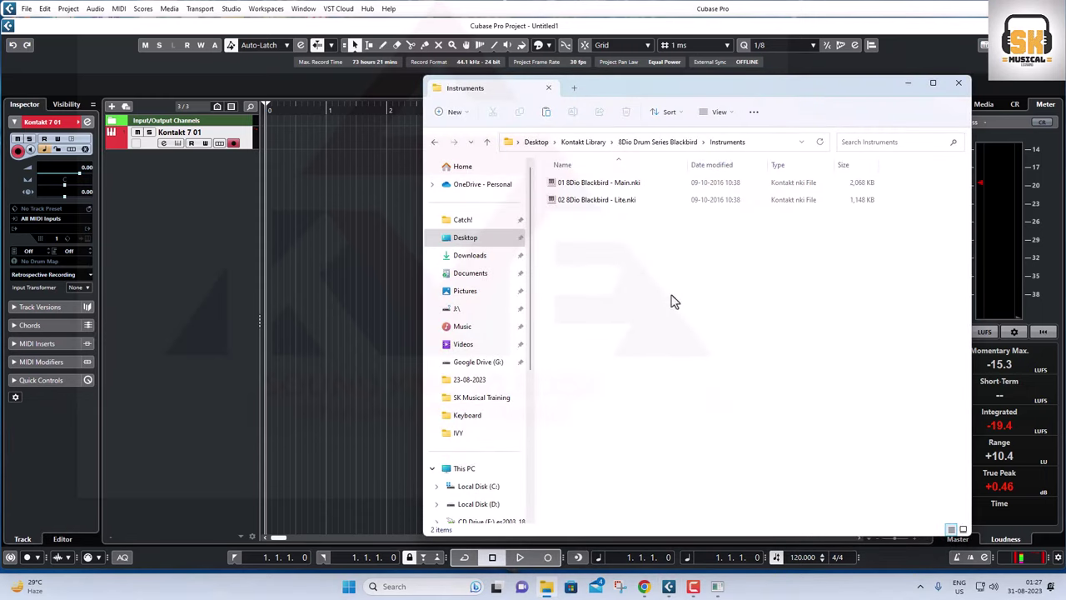
click(488, 141)
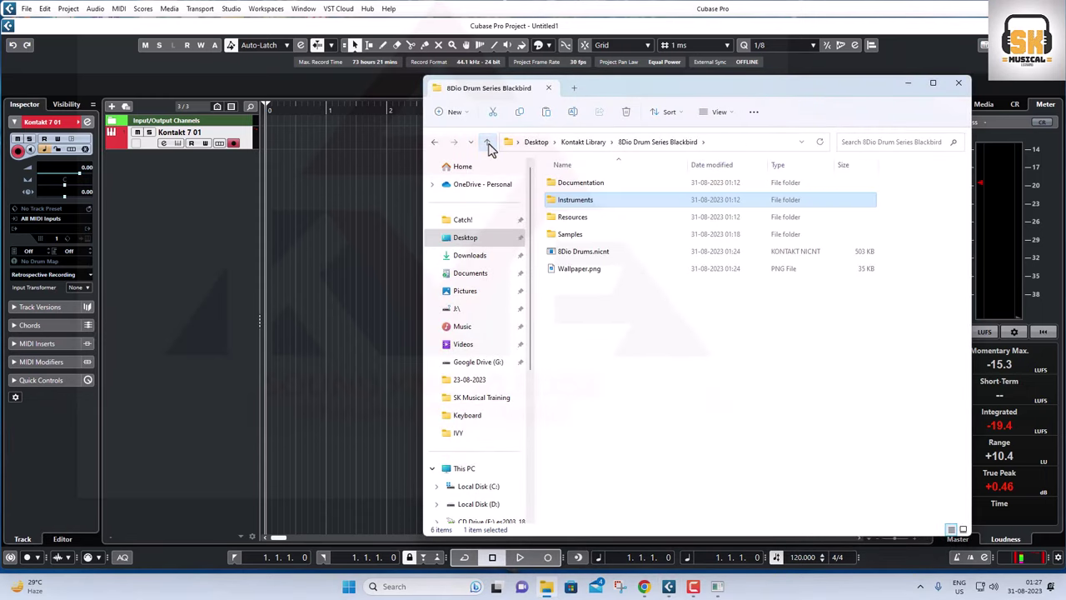
click(572, 275)
double_click(572, 279)
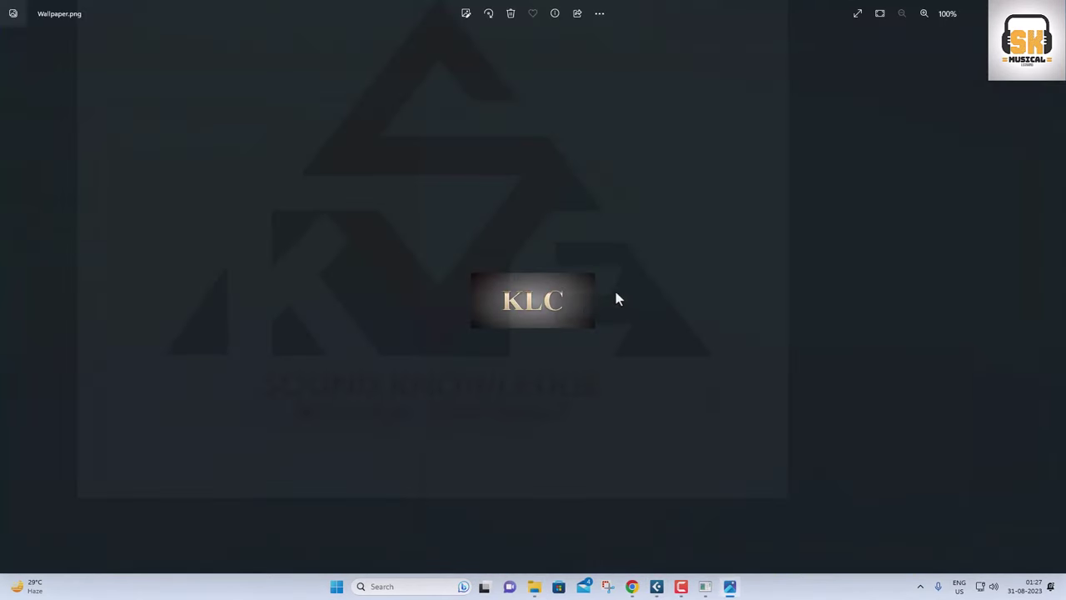
right_click(528, 302)
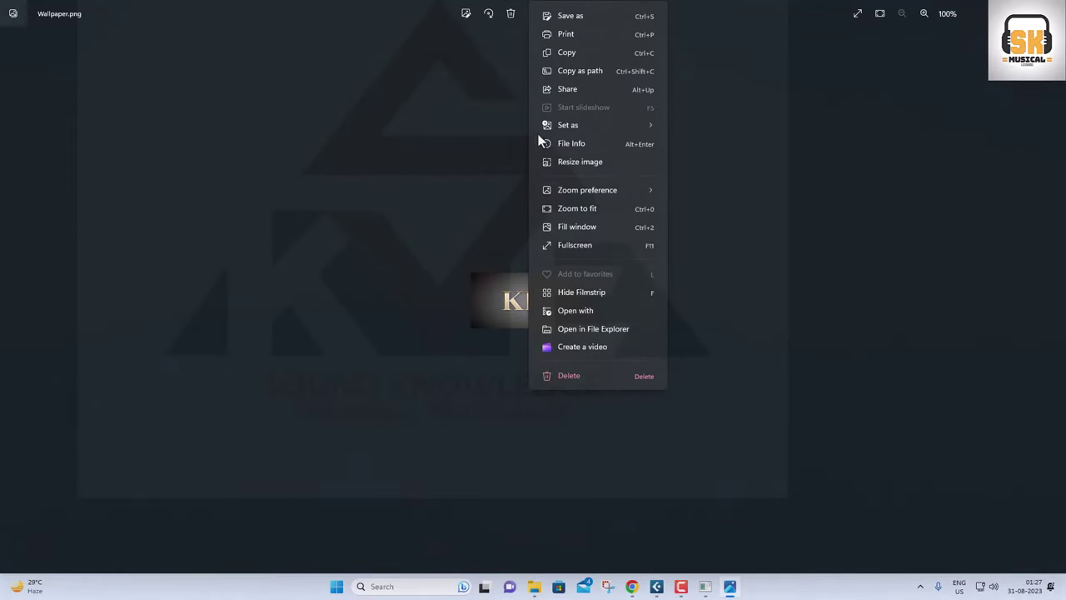
click(442, 375)
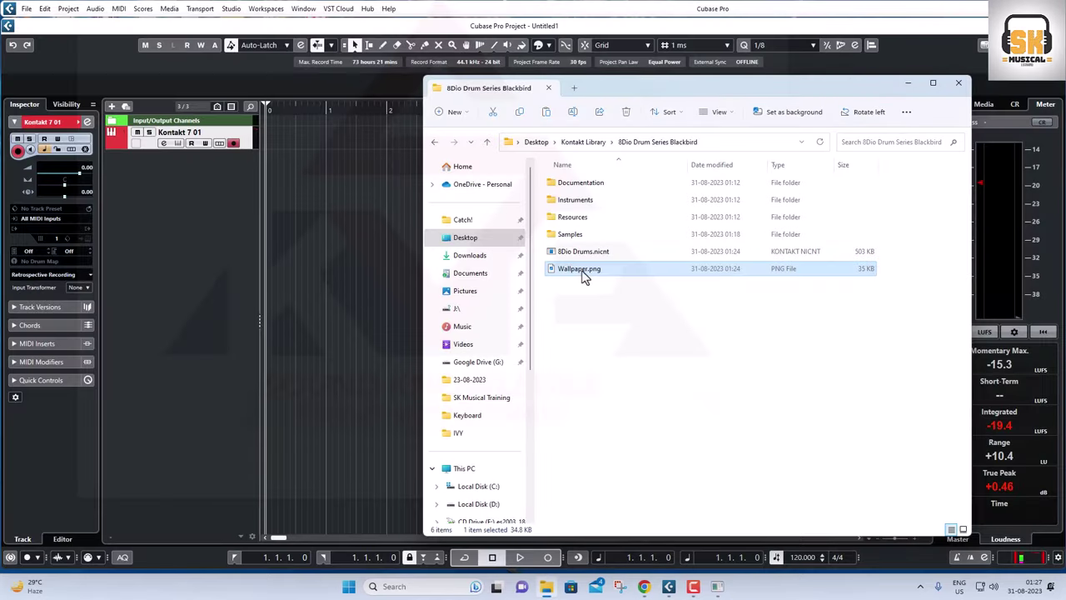
- Examine the width, height and bit depth of Wallpaper.png in its file properties
right_click(583, 269)
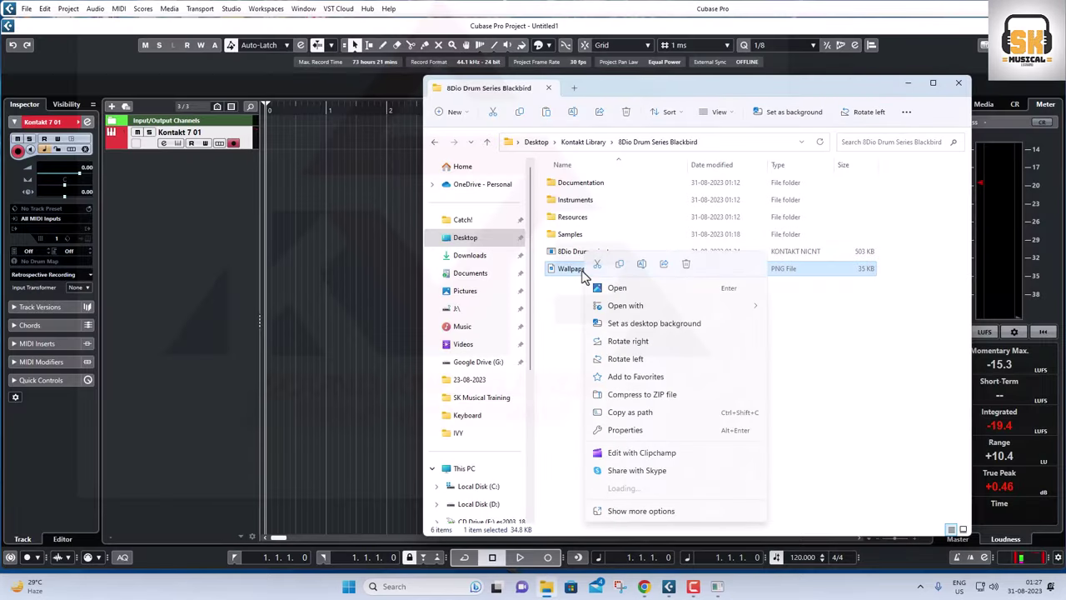
click(624, 430)
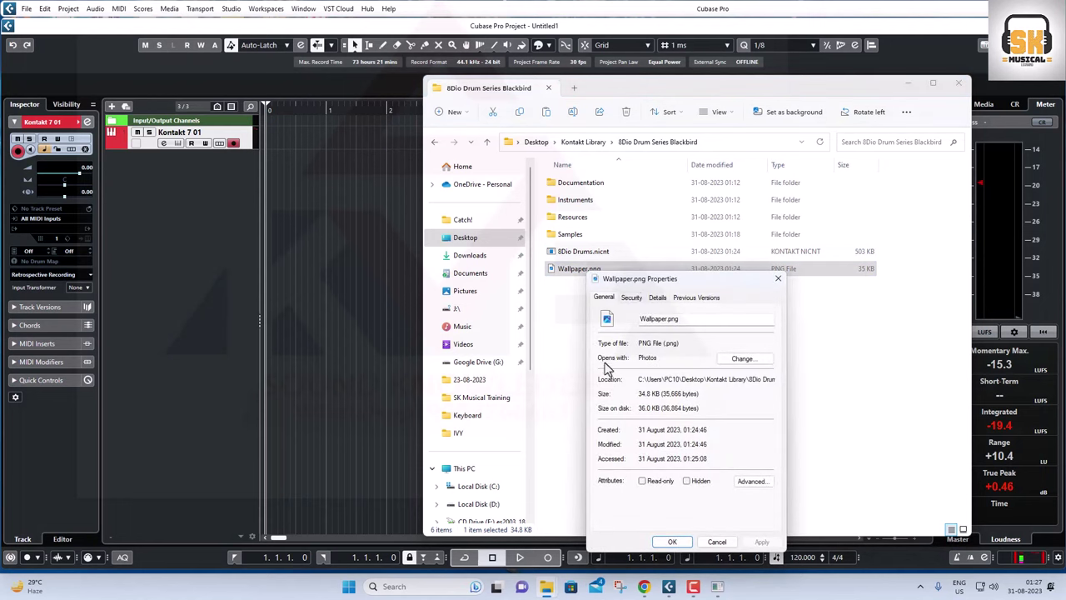
drag(642, 284, 453, 182)
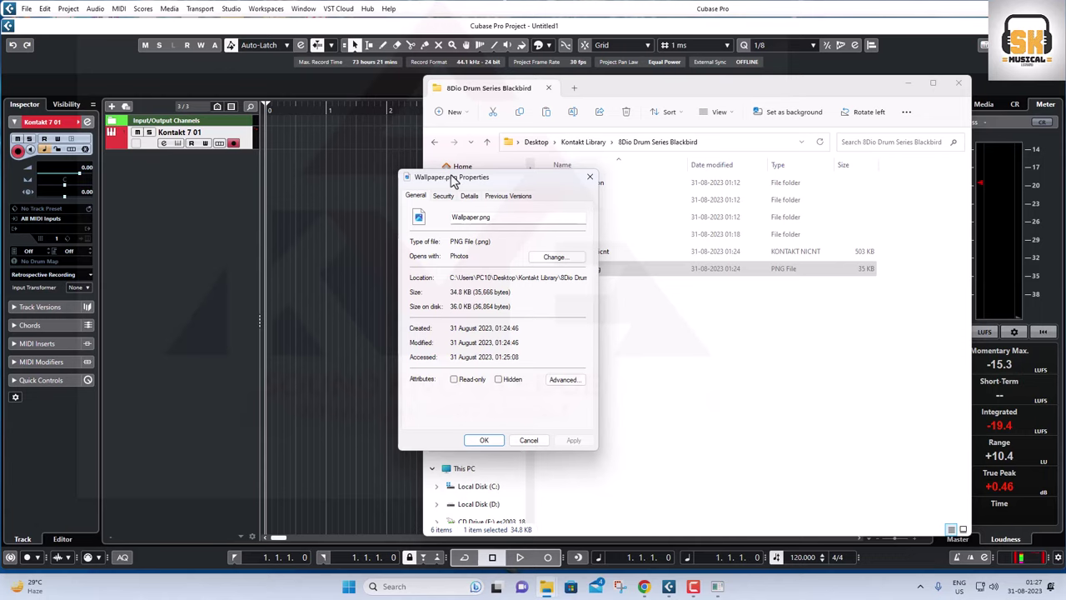
click(467, 199)
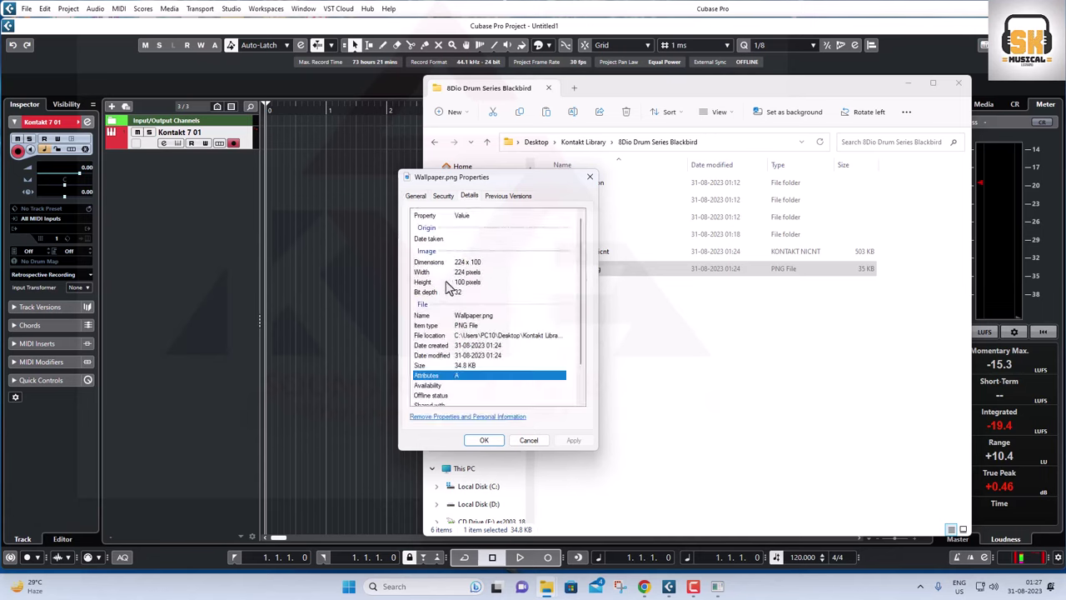
click(422, 274)
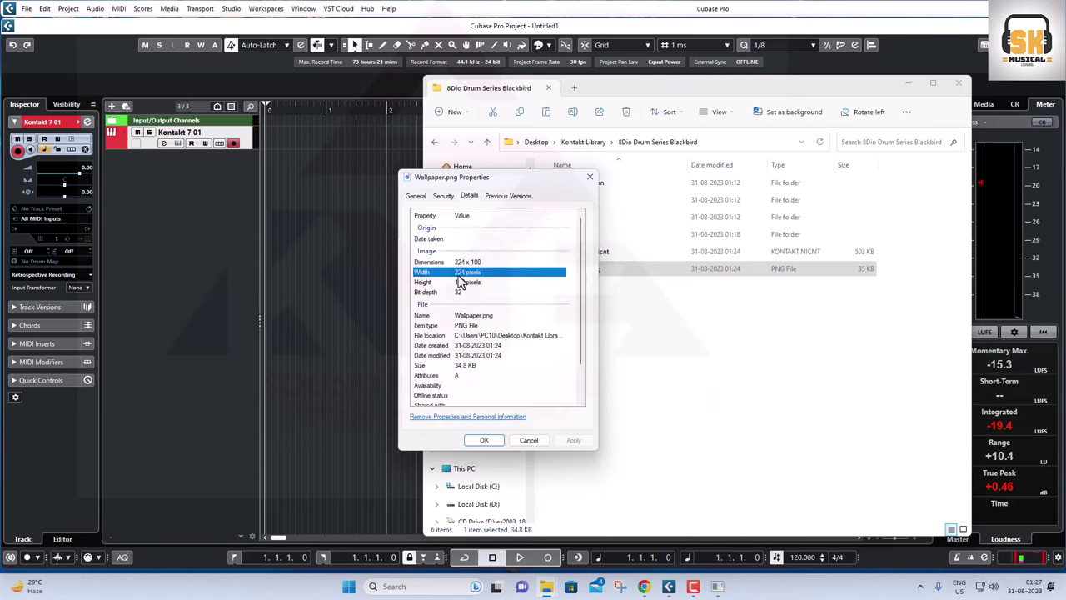
click(421, 284)
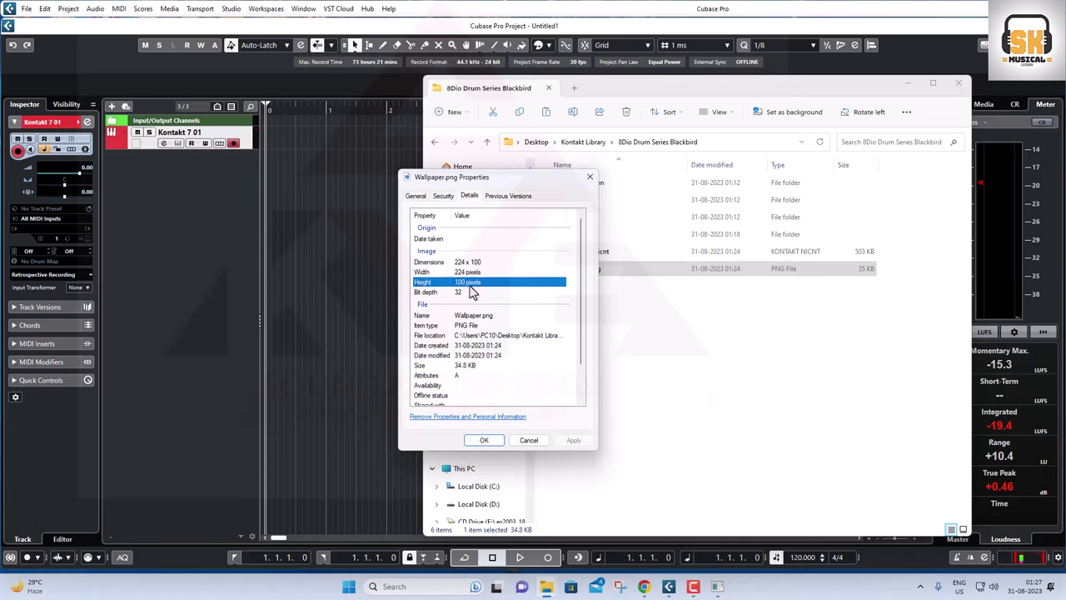
click(421, 296)
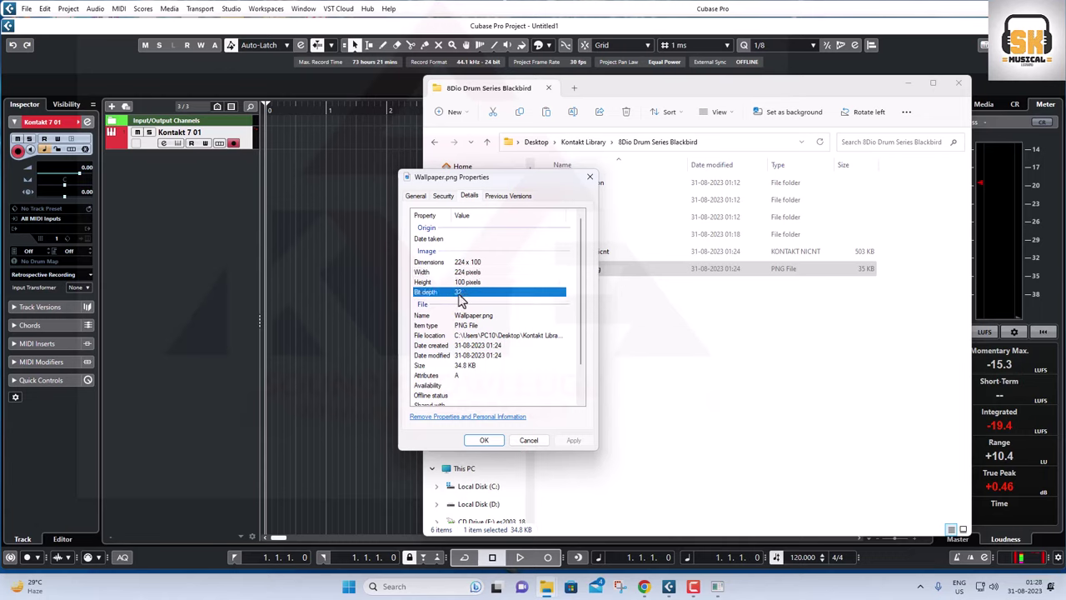
drag(504, 181, 713, 214)
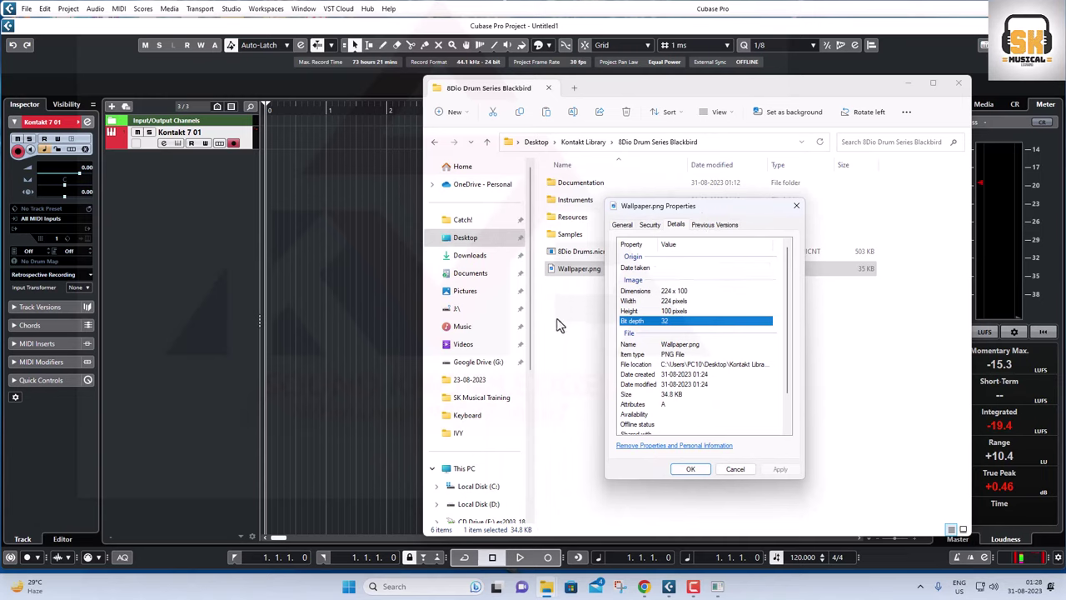
click(690, 469)
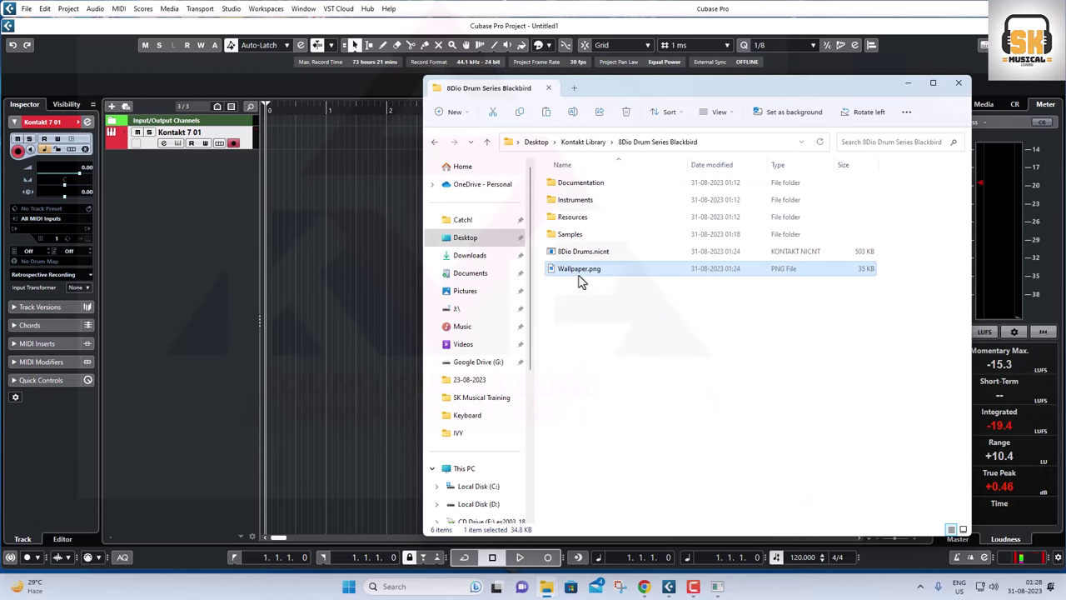
- Copy Wallpaper.png from the Resources folder into the 8Dio Drum Series Blackbird folder, replacing the existing file
double_click(574, 221)
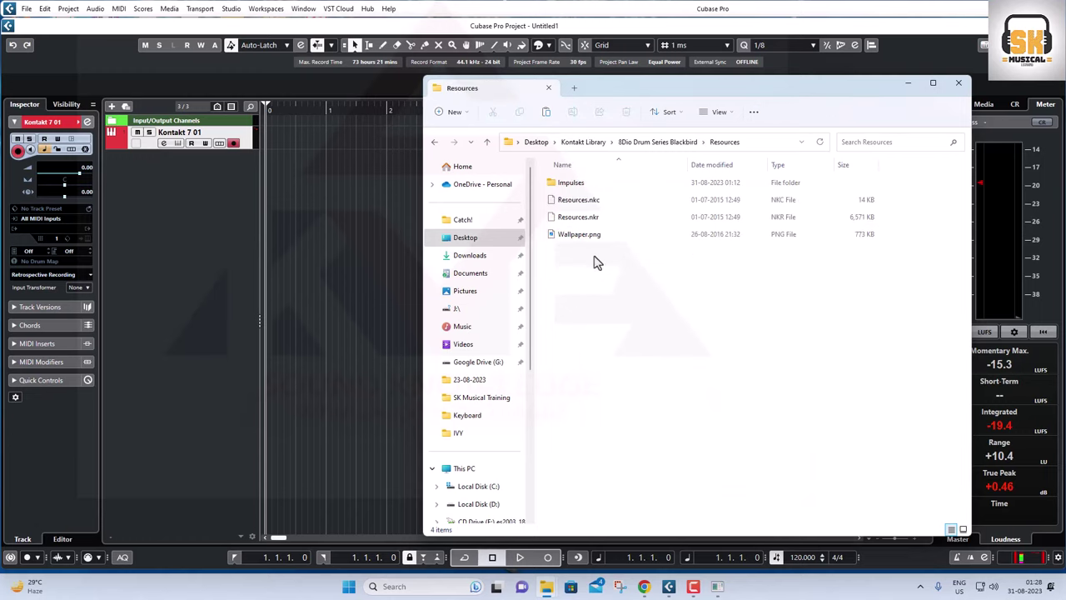
click(574, 240)
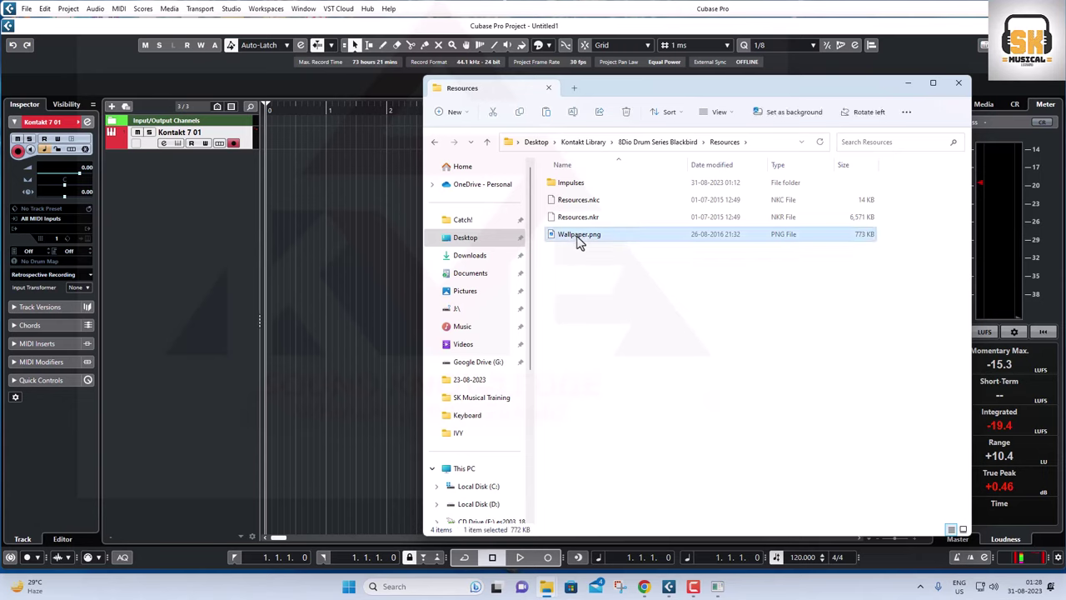
right_click(578, 241)
click(538, 191)
click(487, 144)
right_click(576, 306)
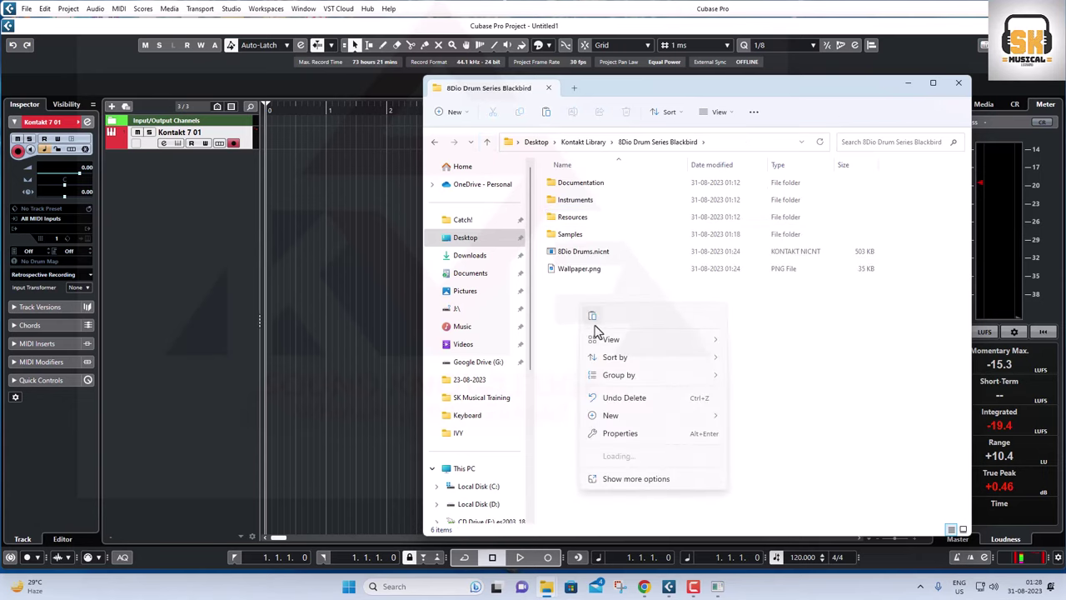
click(591, 317)
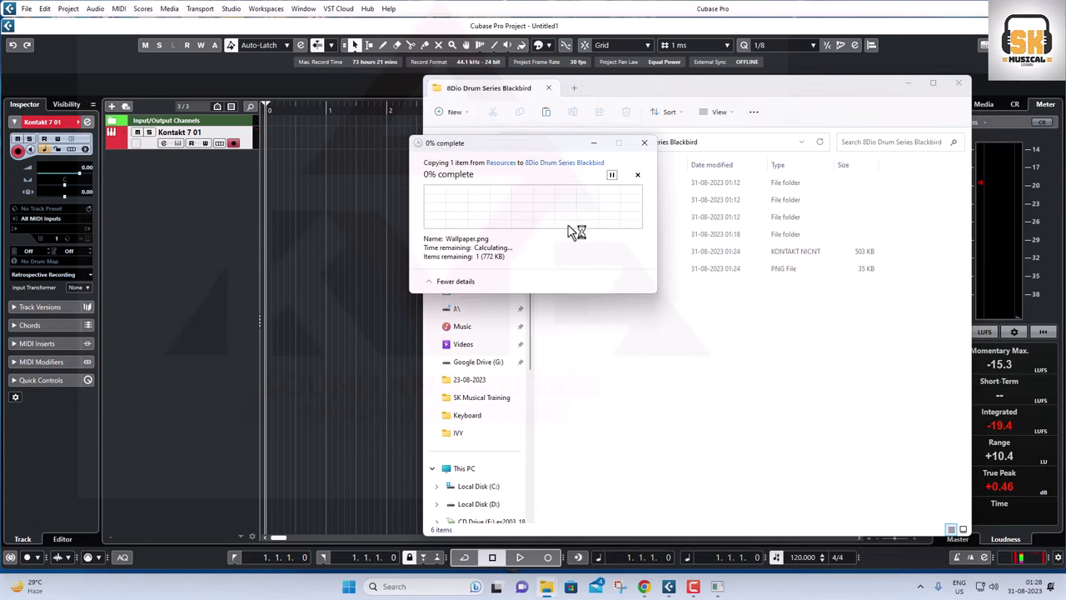
click(469, 205)
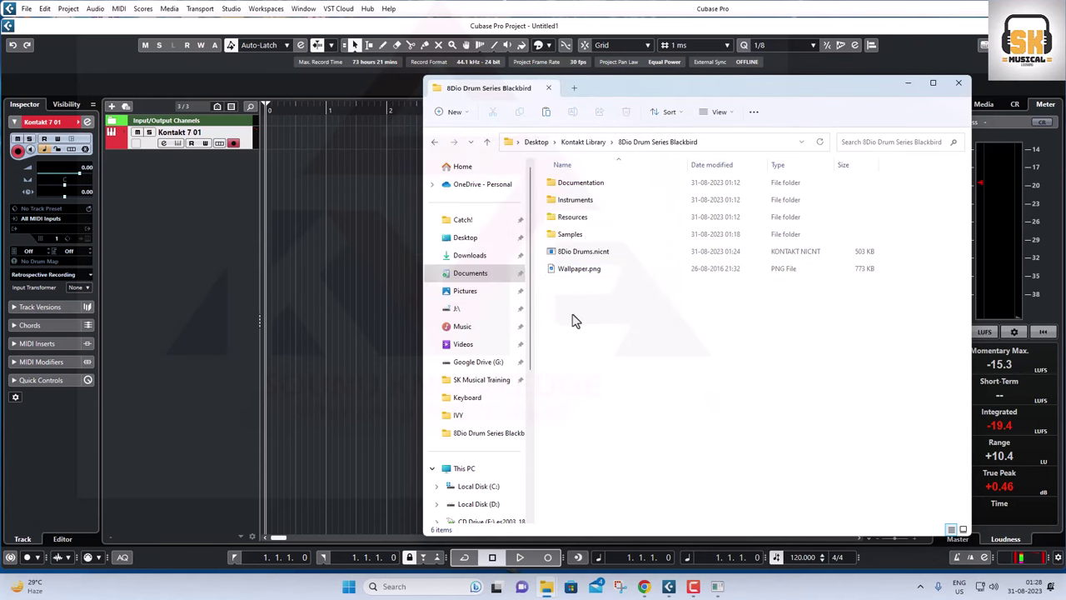
- Load Kontakt 7 on the instrument track in Cubase and check the wallpaper of the 8Dio Drums library
click(43, 230)
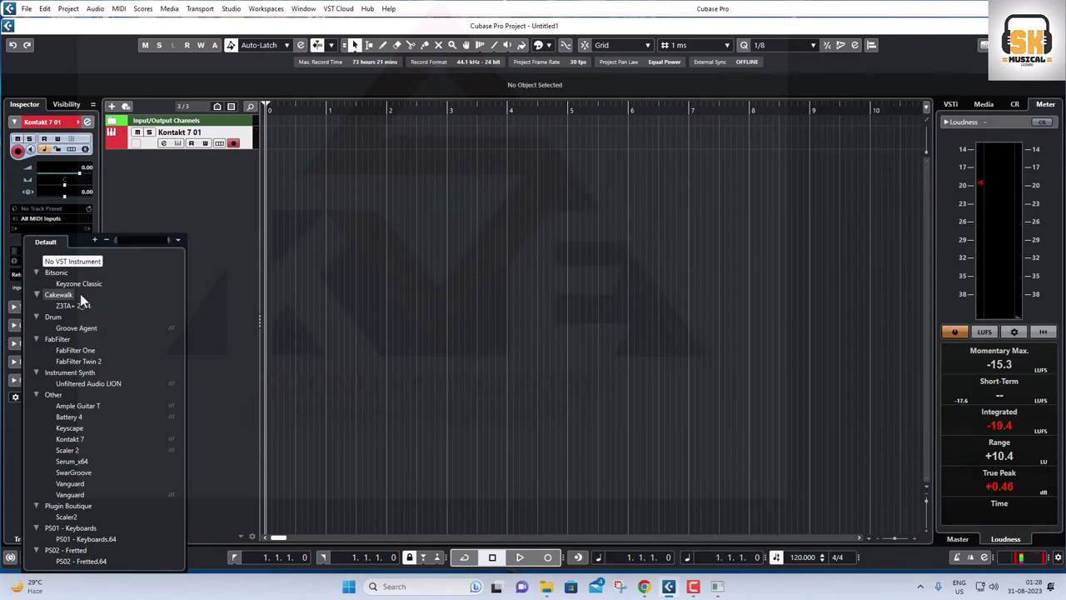
click(72, 439)
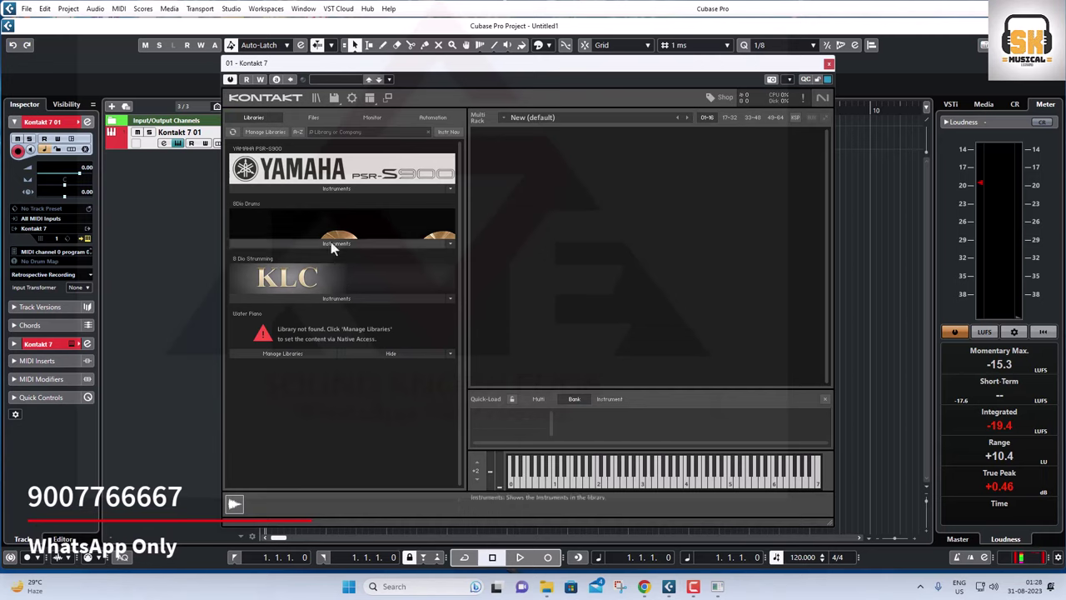
click(329, 244)
click(329, 244)
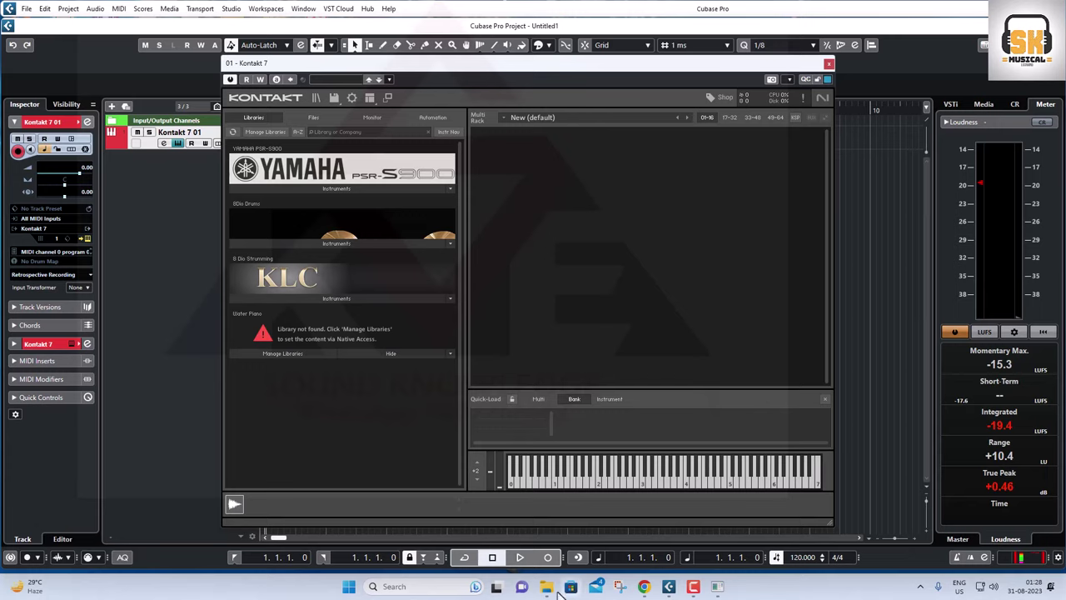
- Launch Paint and open Wallpaper.png from the 8Dio Drum Series Blackbird folder inside Kontakt Library on the Desktop
click(409, 586)
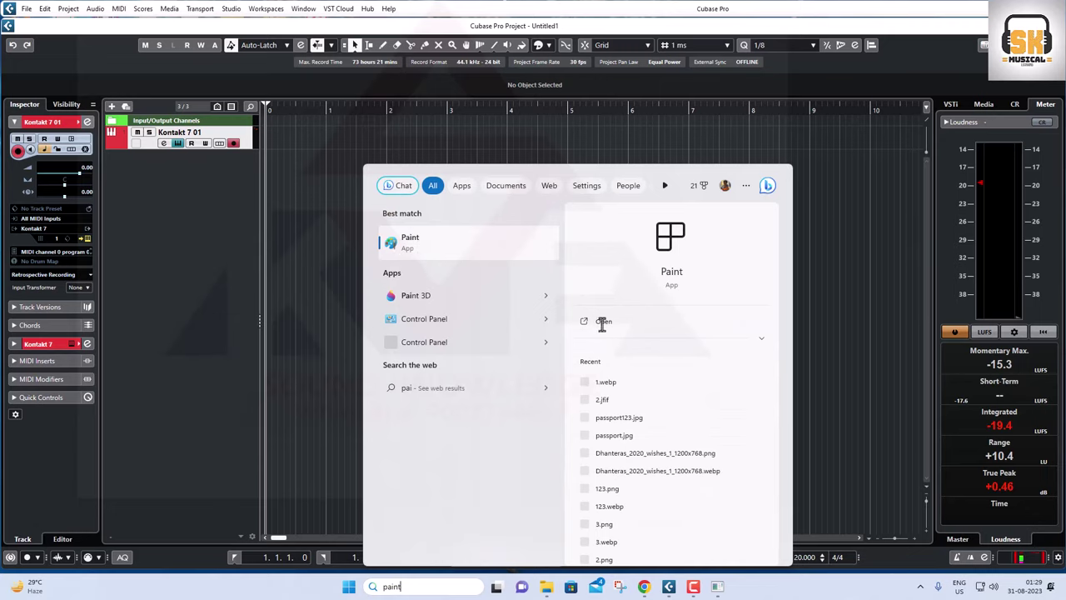
click(601, 322)
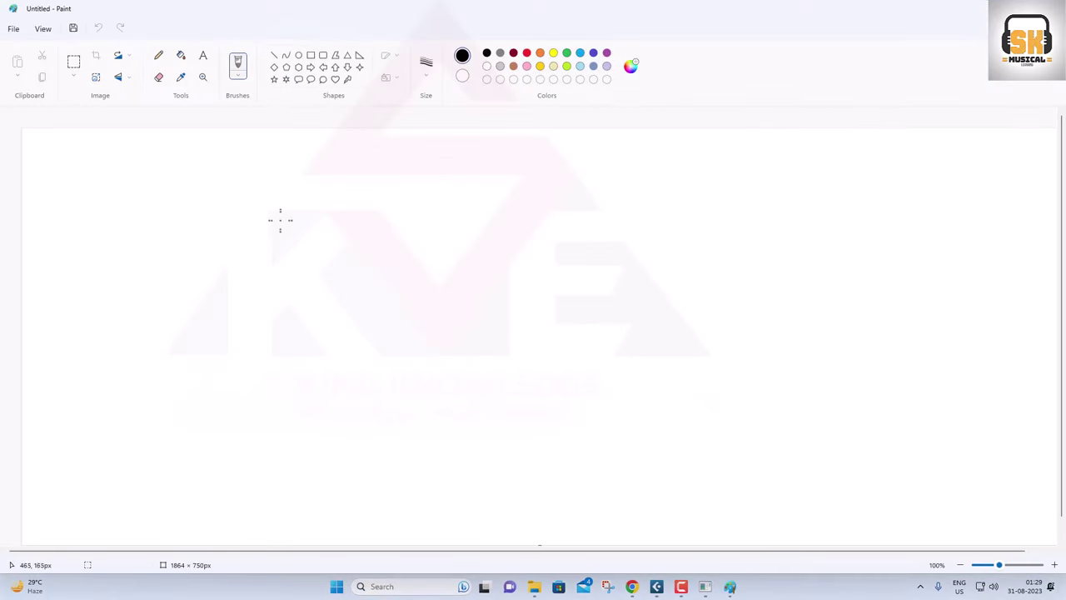
click(13, 32)
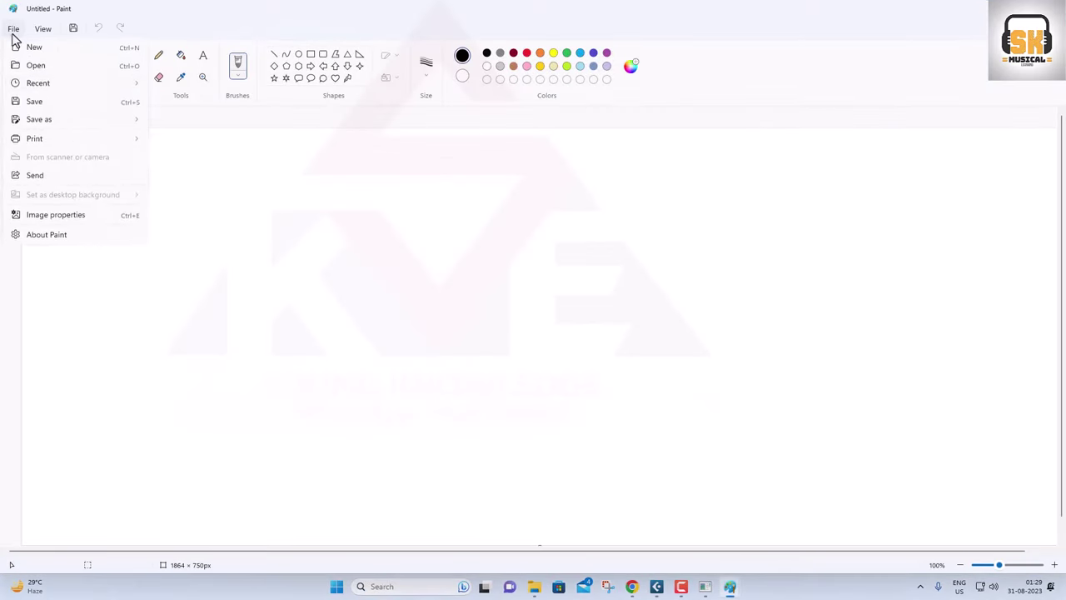
click(42, 67)
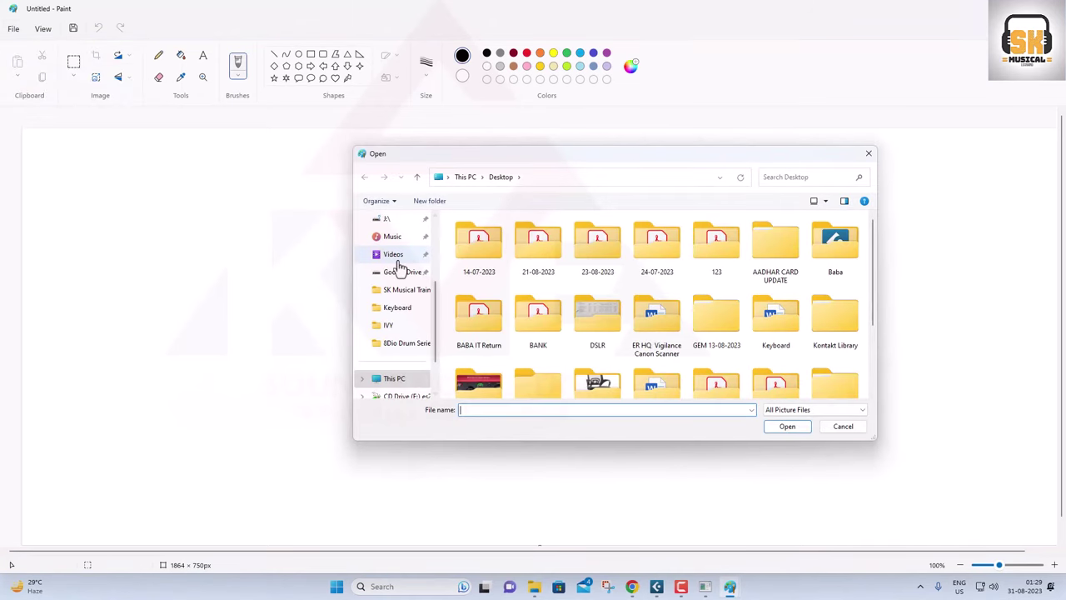
scroll(400, 275, up, 3)
click(395, 289)
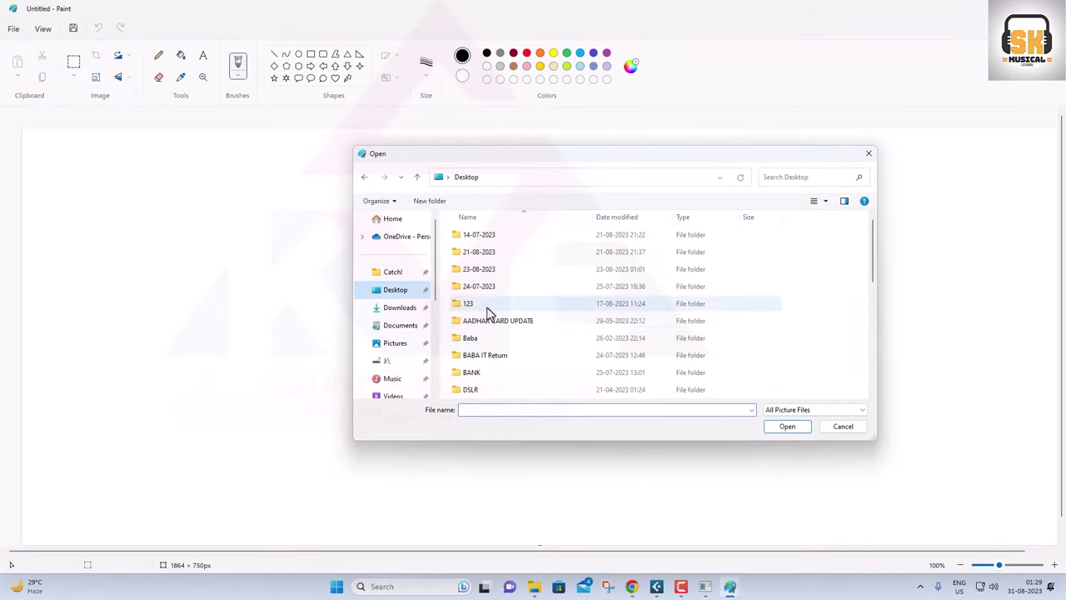
scroll(488, 312, down, 3)
double_click(483, 304)
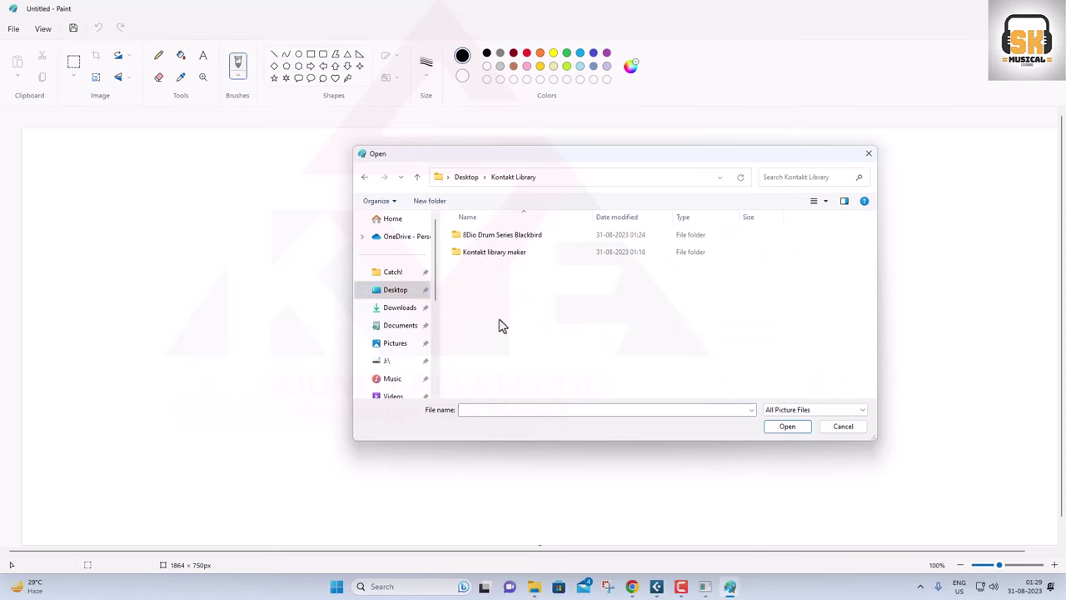
click(491, 238)
double_click(492, 238)
click(483, 305)
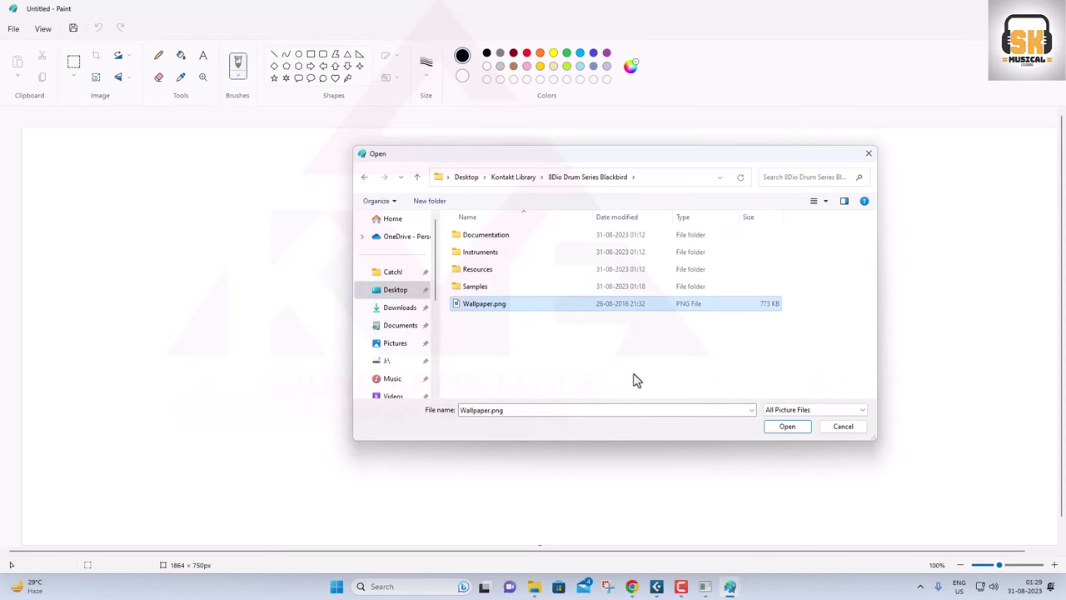
click(787, 427)
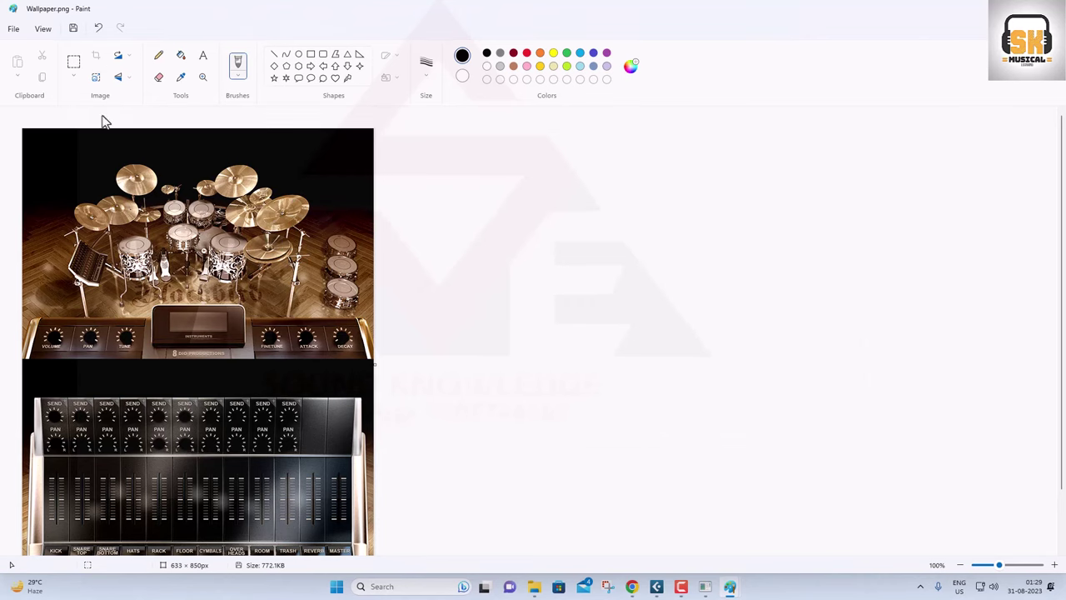
scroll(350, 366, down, 1)
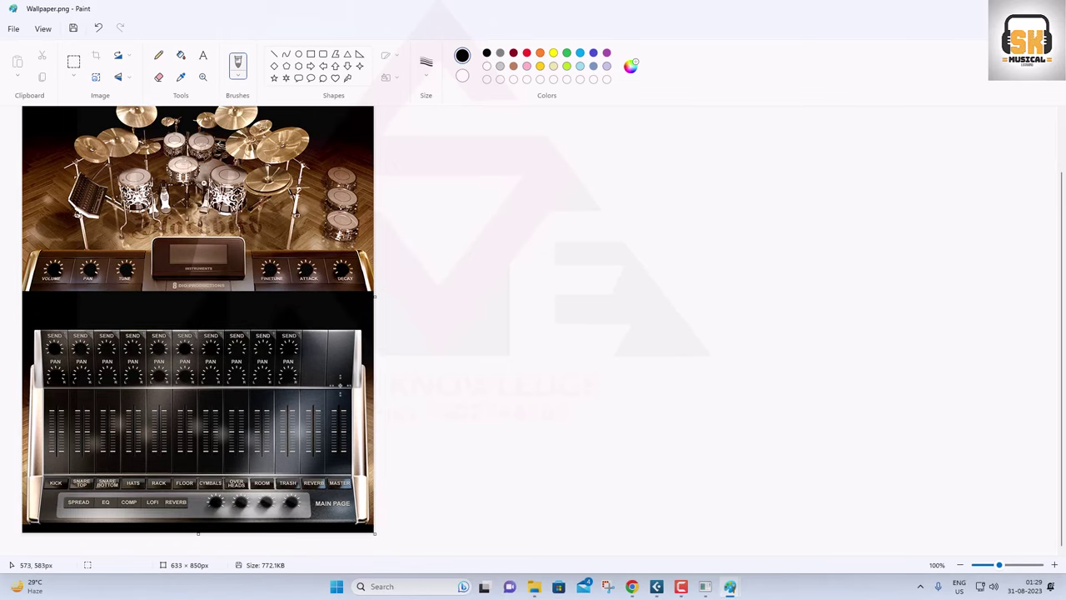
scroll(39, 147, up, 1)
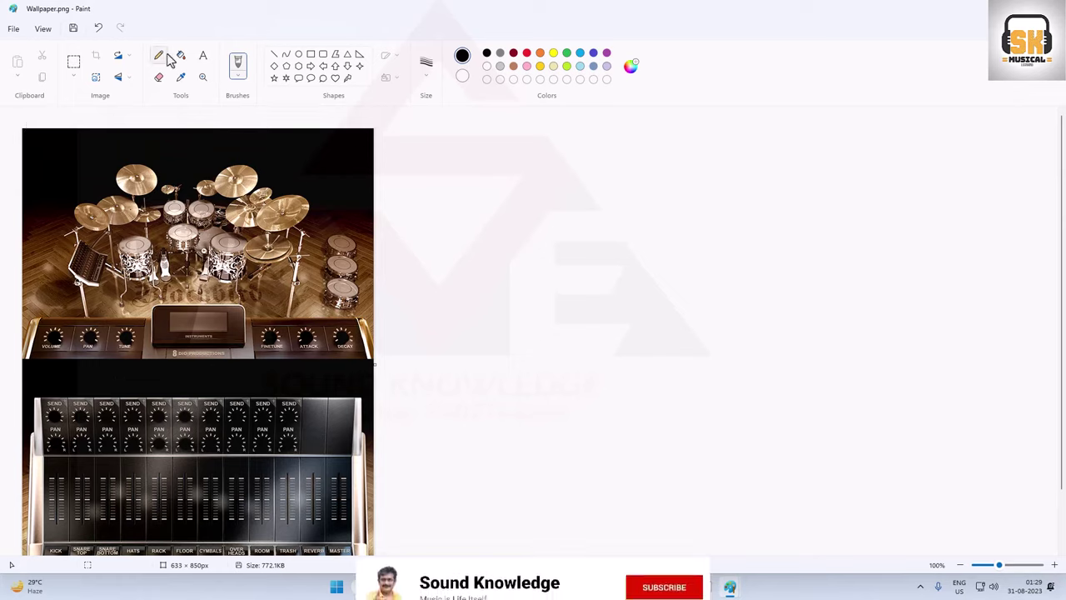
click(99, 27)
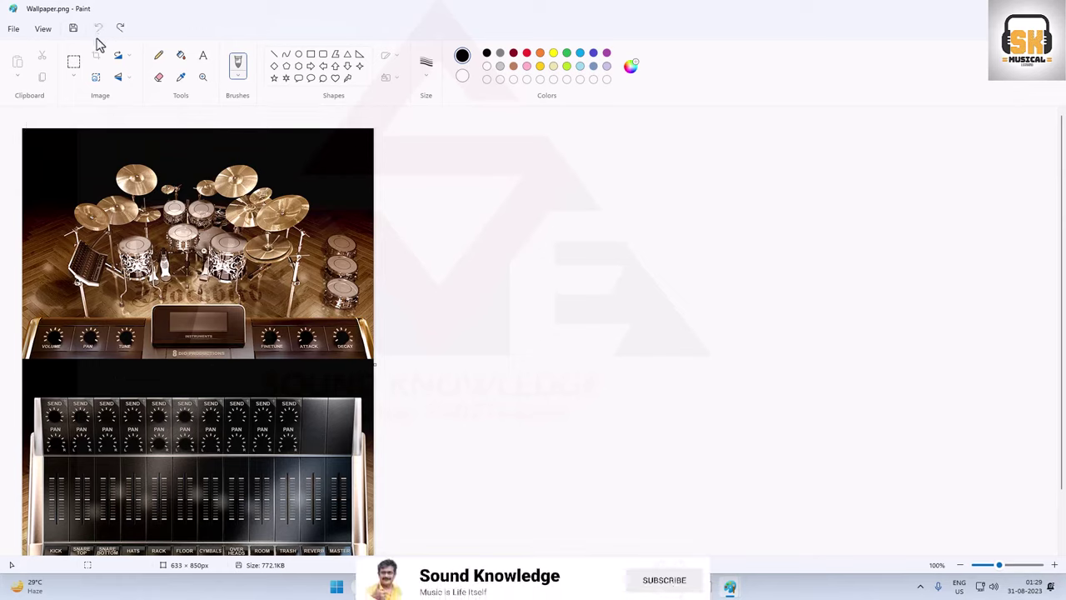
click(31, 146)
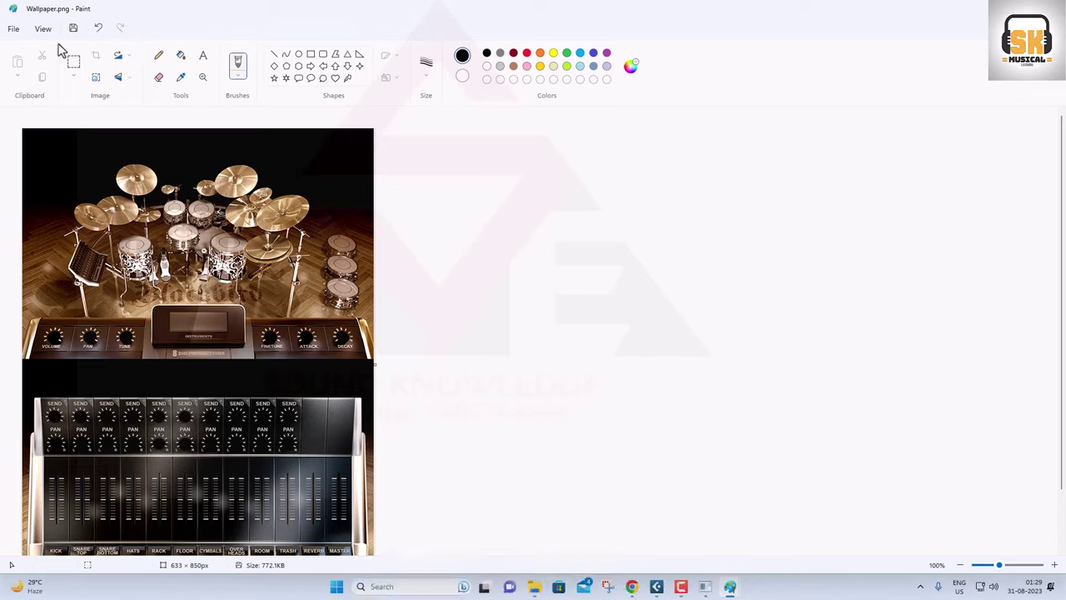
click(14, 28)
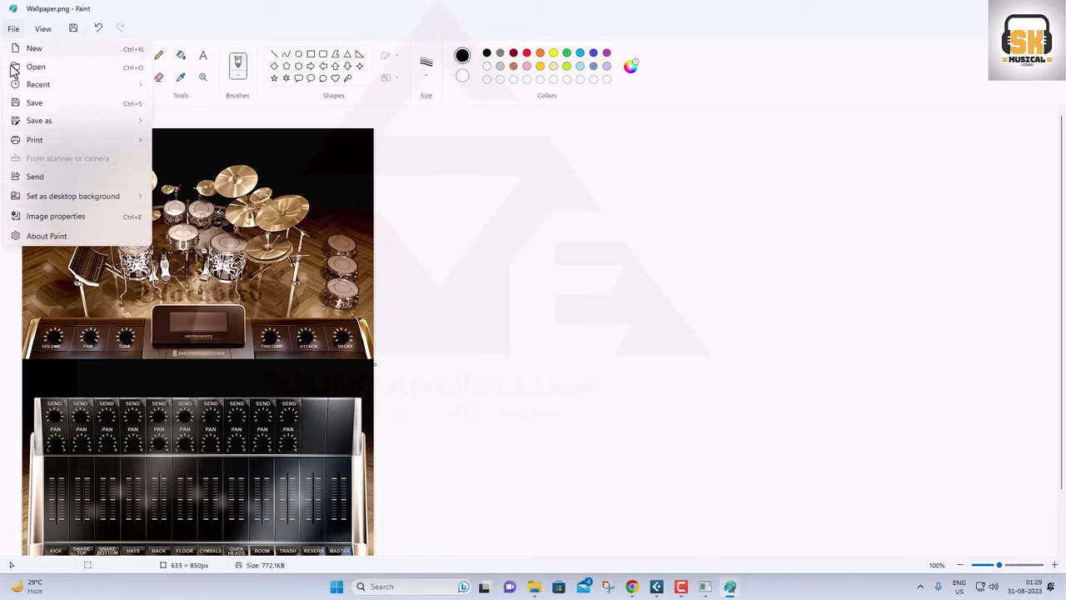
click(95, 124)
click(548, 244)
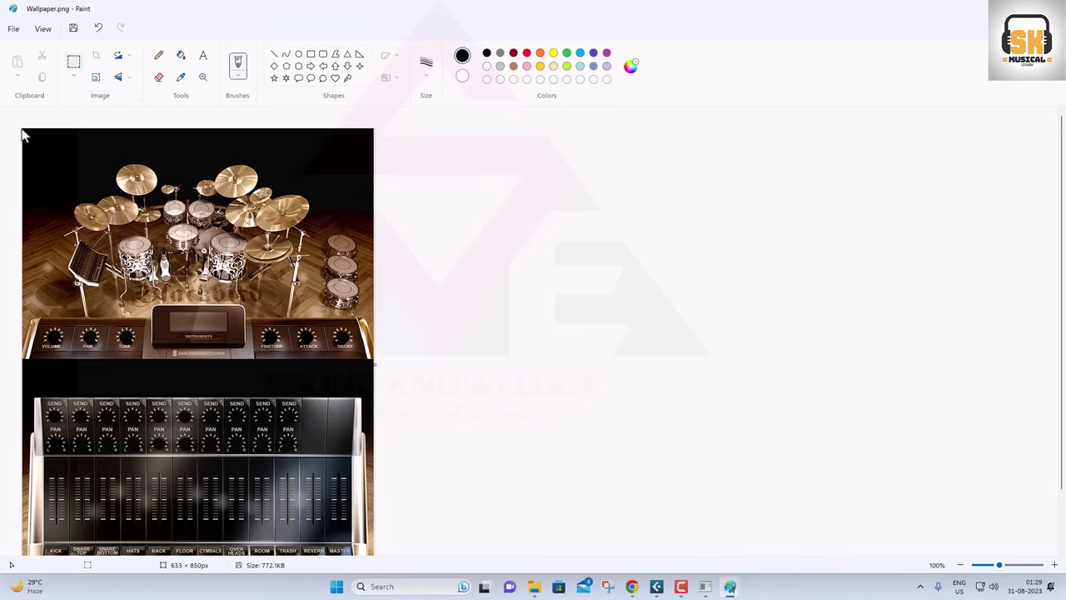
- Crop the image to its upper drum kit area, about 633 × 278 px, and save it as a PNG over Wallpaper.png
drag(23, 130, 374, 282)
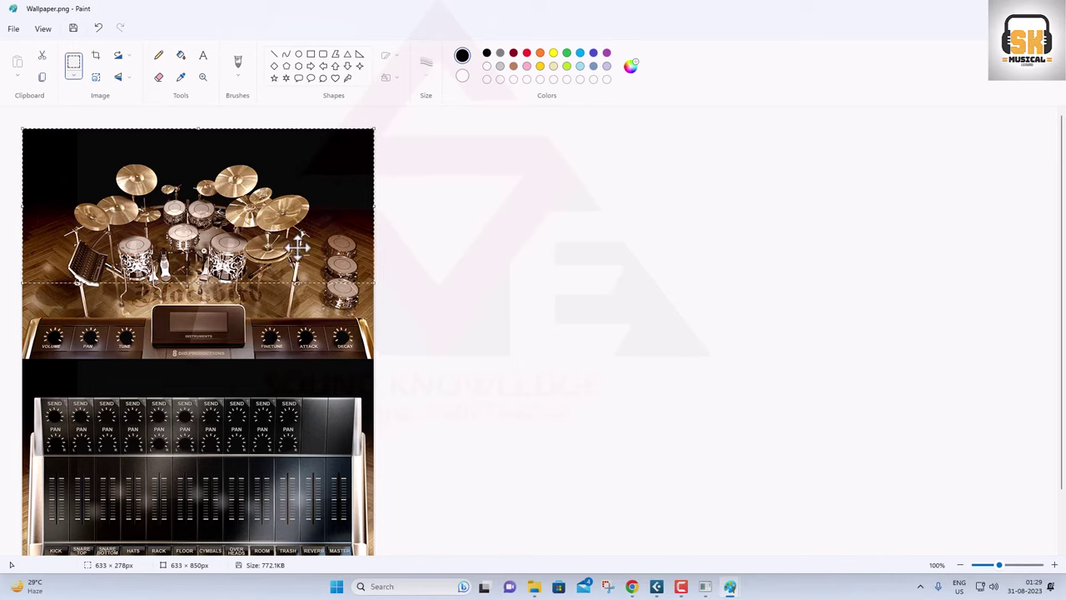
click(96, 55)
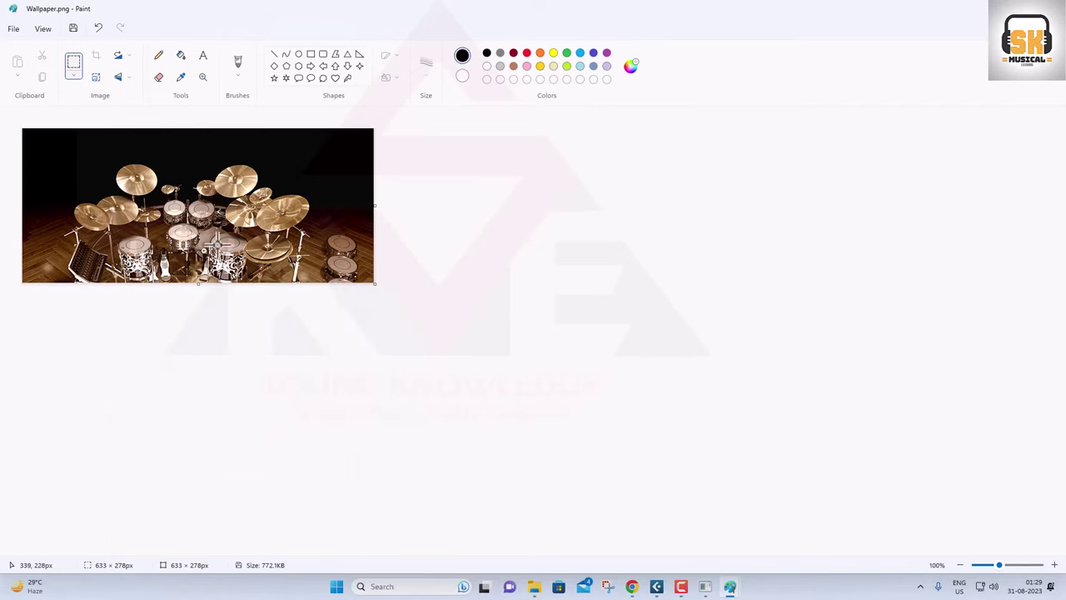
click(12, 30)
mouse_move(50, 122)
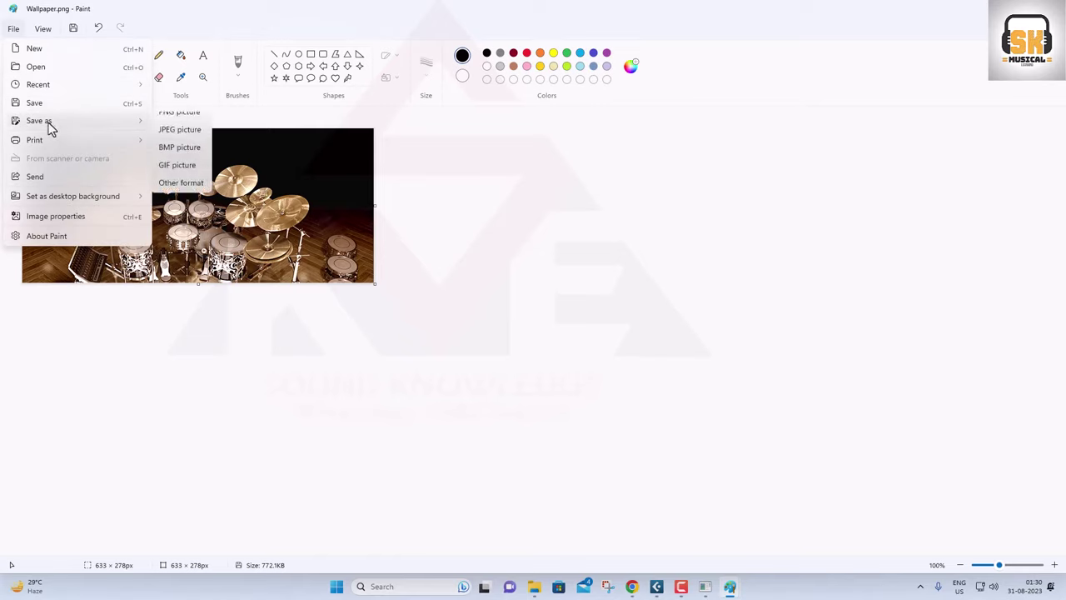
click(179, 125)
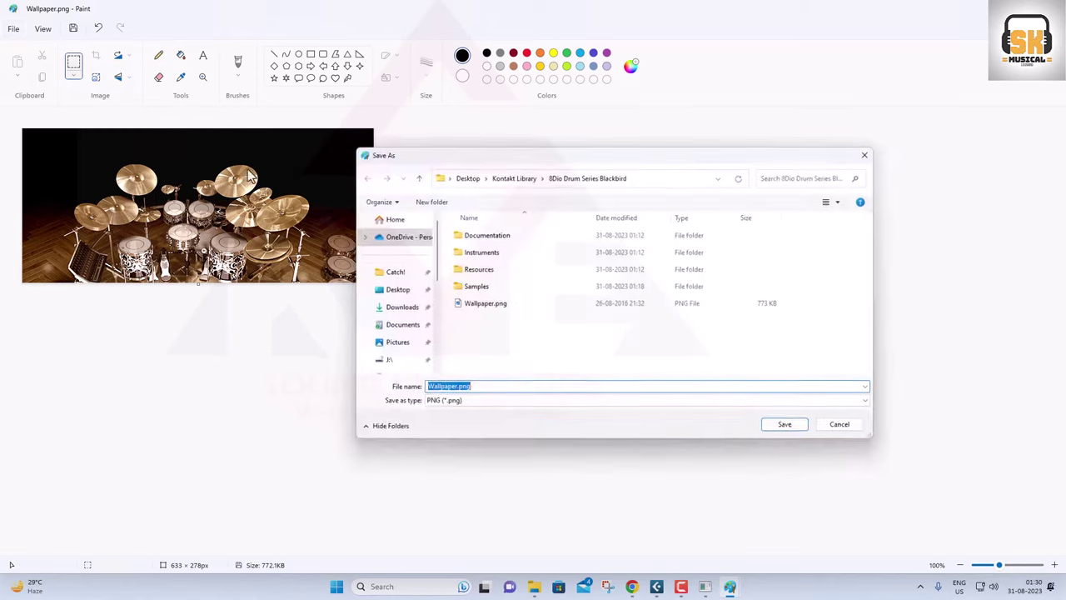
click(483, 304)
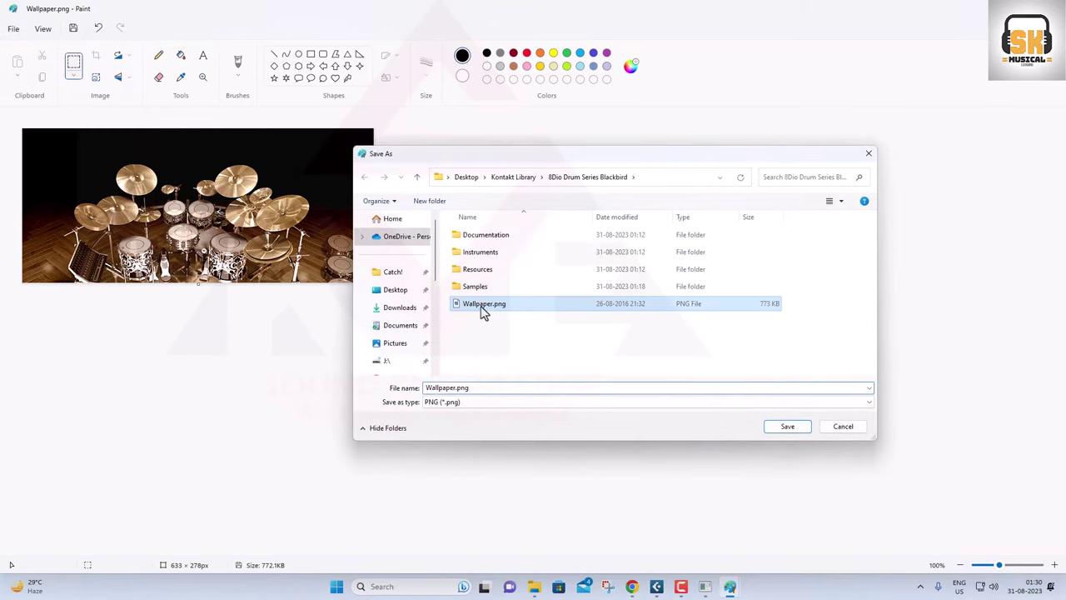
click(785, 426)
click(557, 294)
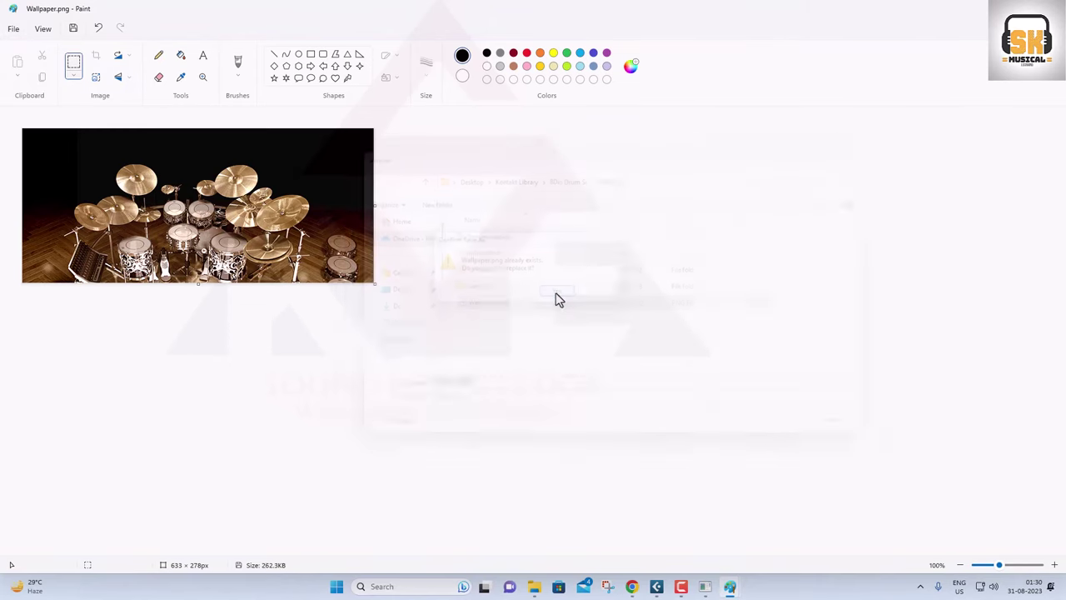
- Switch to Cubase, close the Kontakt 7 window, and reload the instrument by setting No VST Instrument followed by Kontakt 7
click(657, 587)
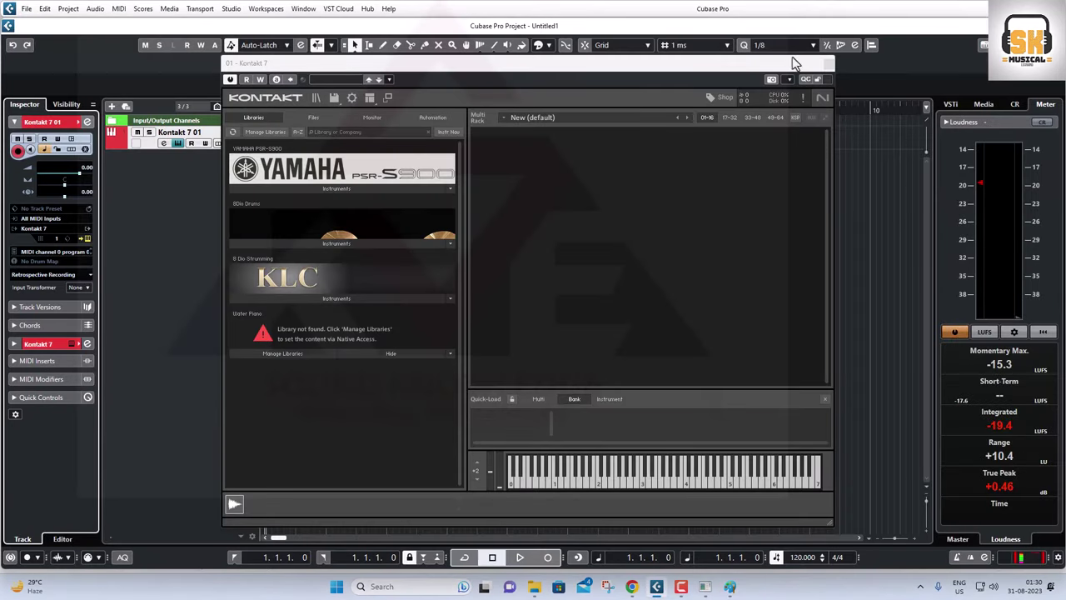
click(827, 64)
click(38, 230)
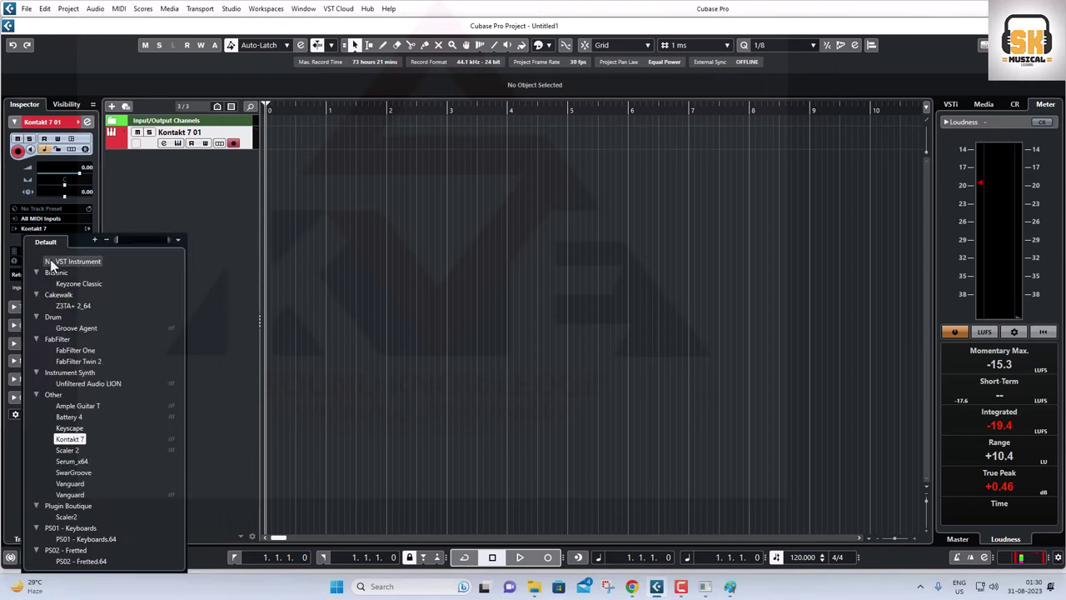
click(49, 259)
click(45, 230)
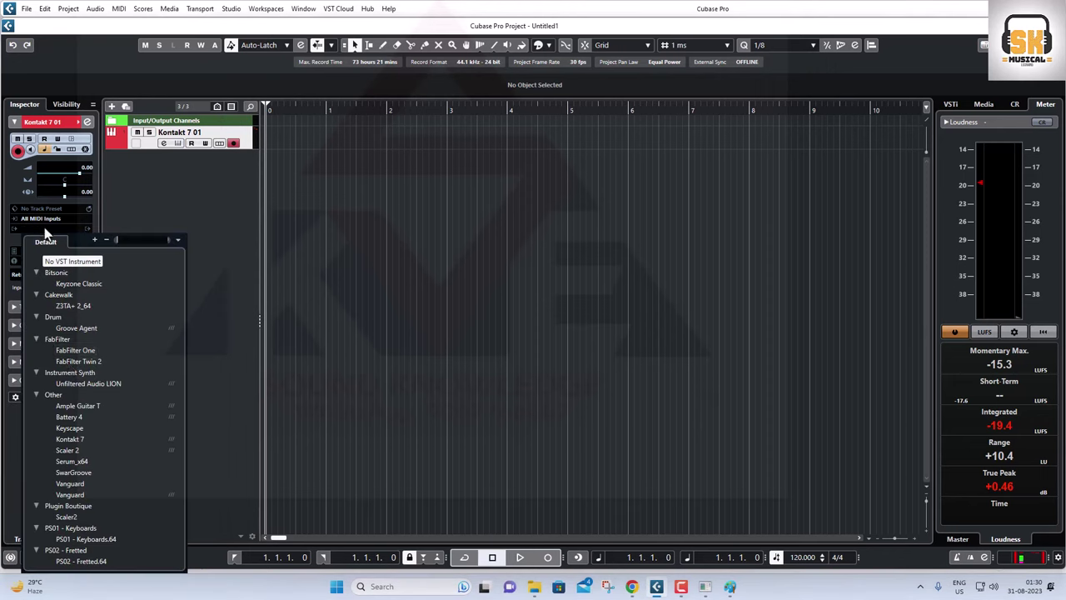
click(74, 450)
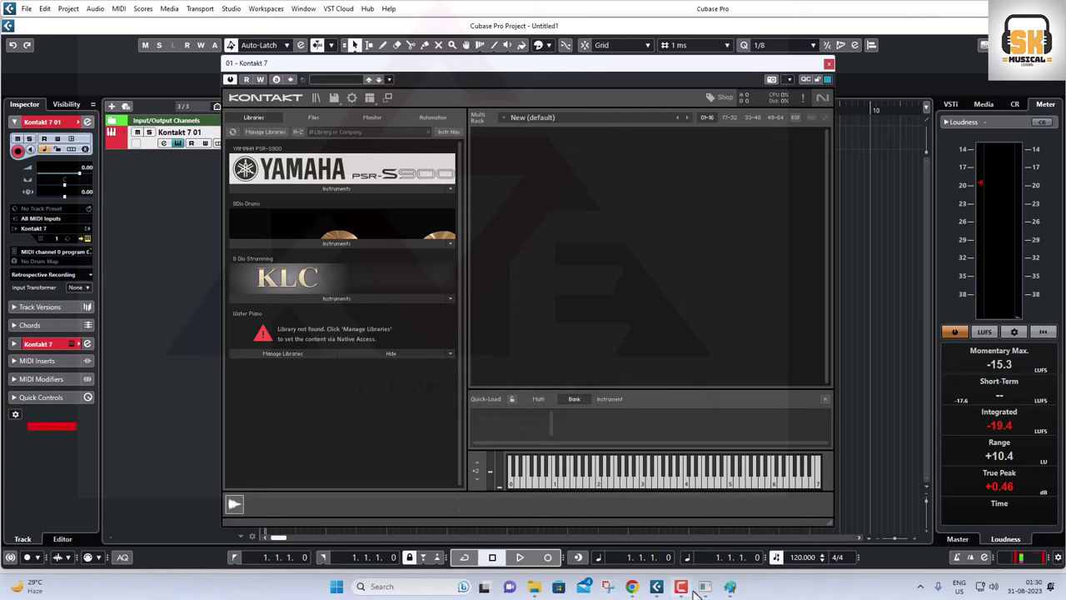
- Switch back to Wallpaper.png in Paint and crop off the dark upper strip, keeping about 632 × 194 px of the drum kit
mouse_move(685, 588)
mouse_move(730, 587)
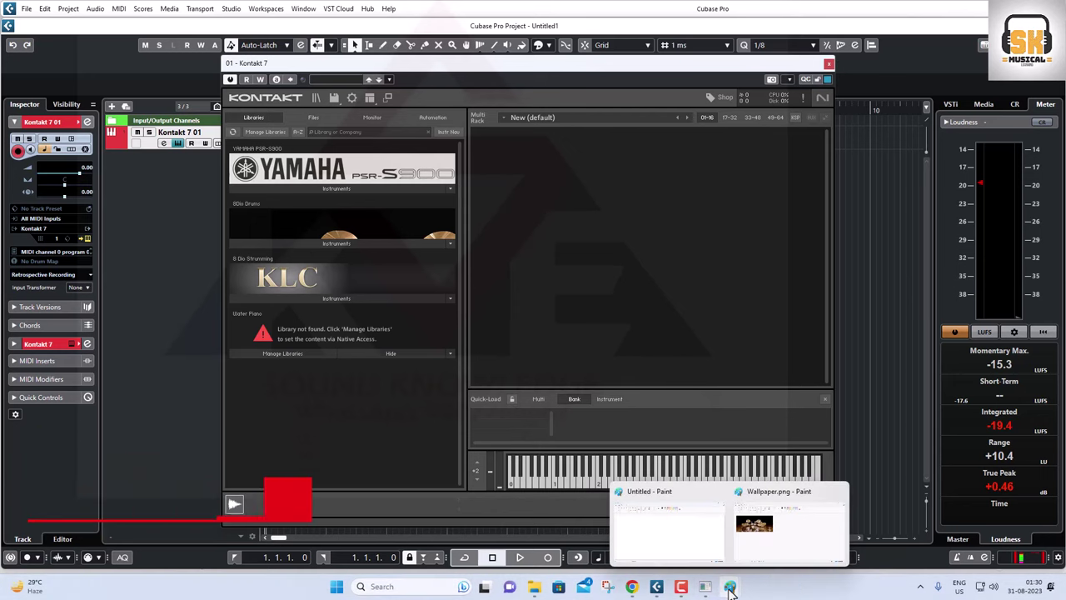
click(758, 542)
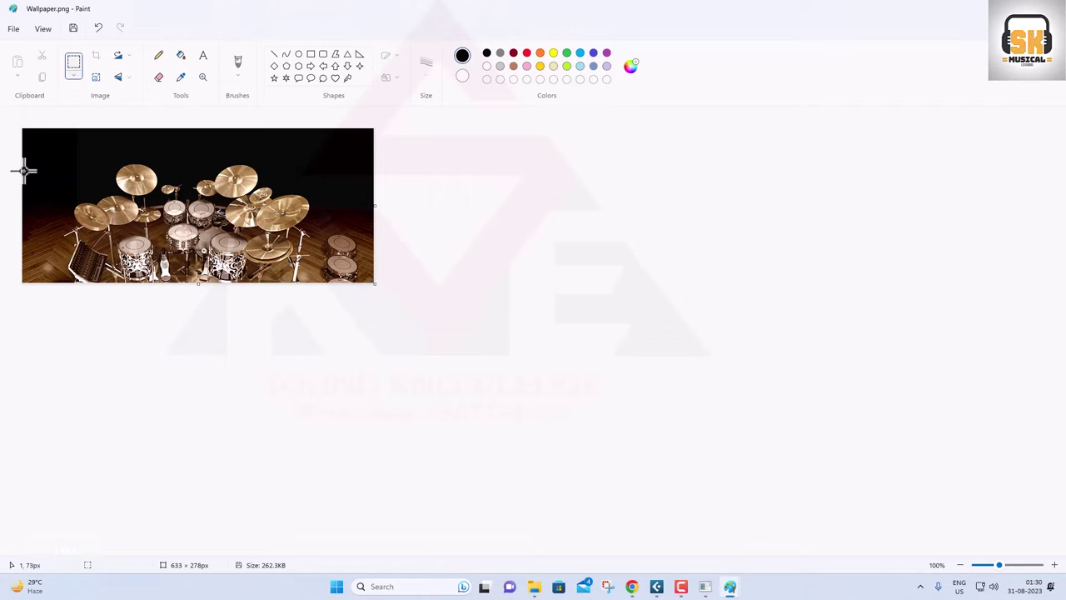
drag(23, 175, 376, 289)
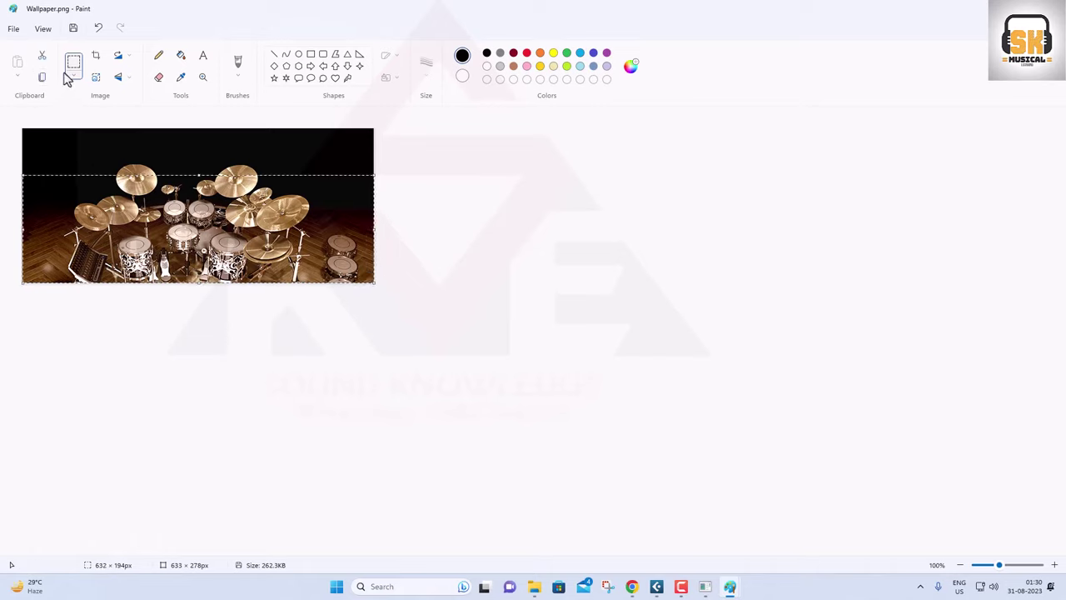
click(96, 56)
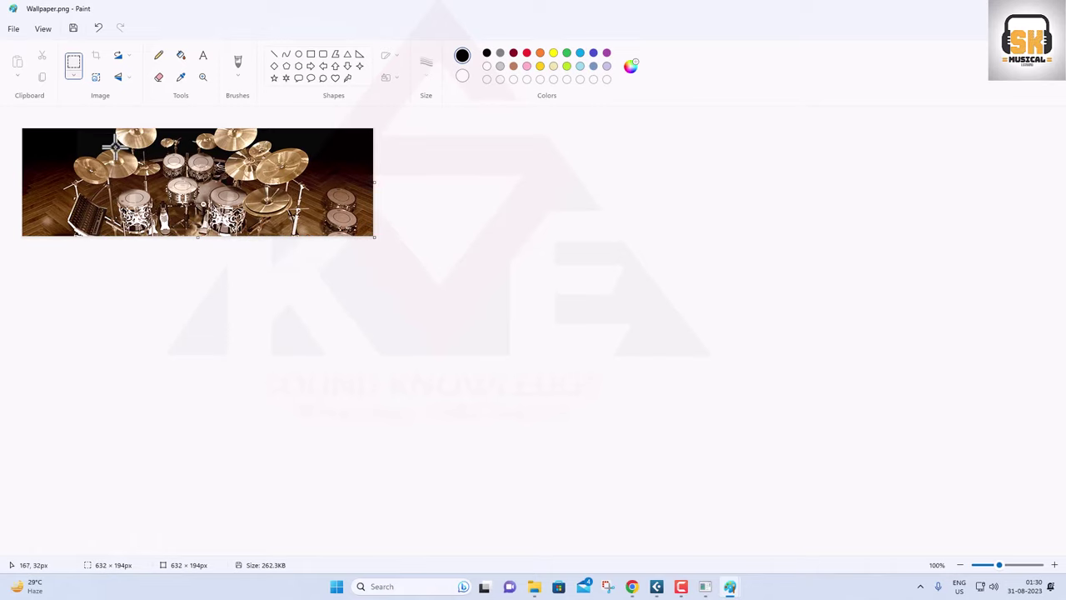
- Save the cropped image as a PNG in the 8Dio Drum Series Blackbird folder, replacing the existing Wallpaper.png
click(14, 29)
mouse_move(52, 122)
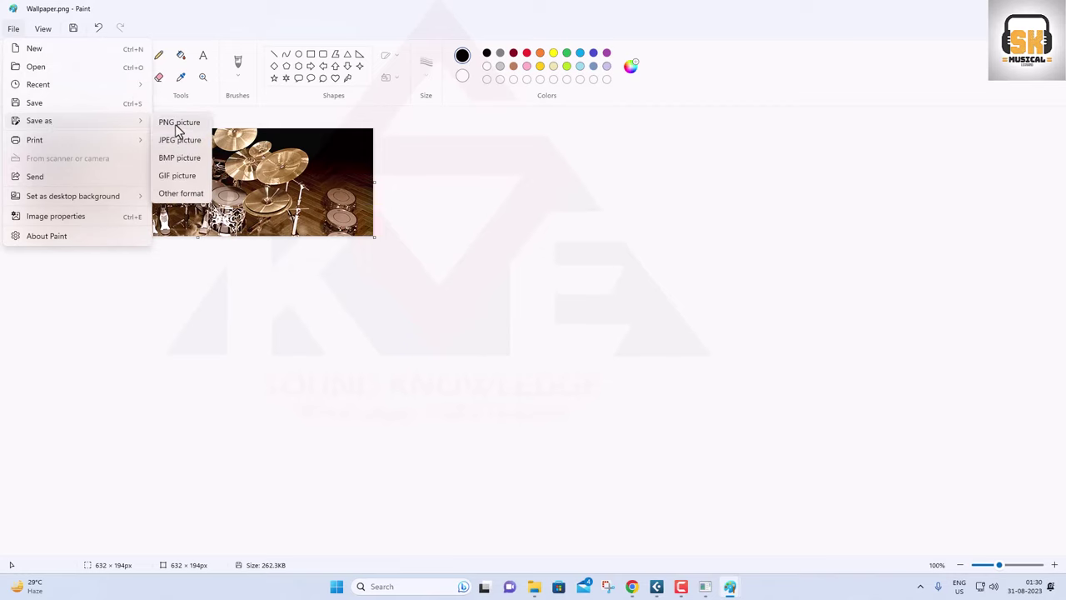
click(177, 125)
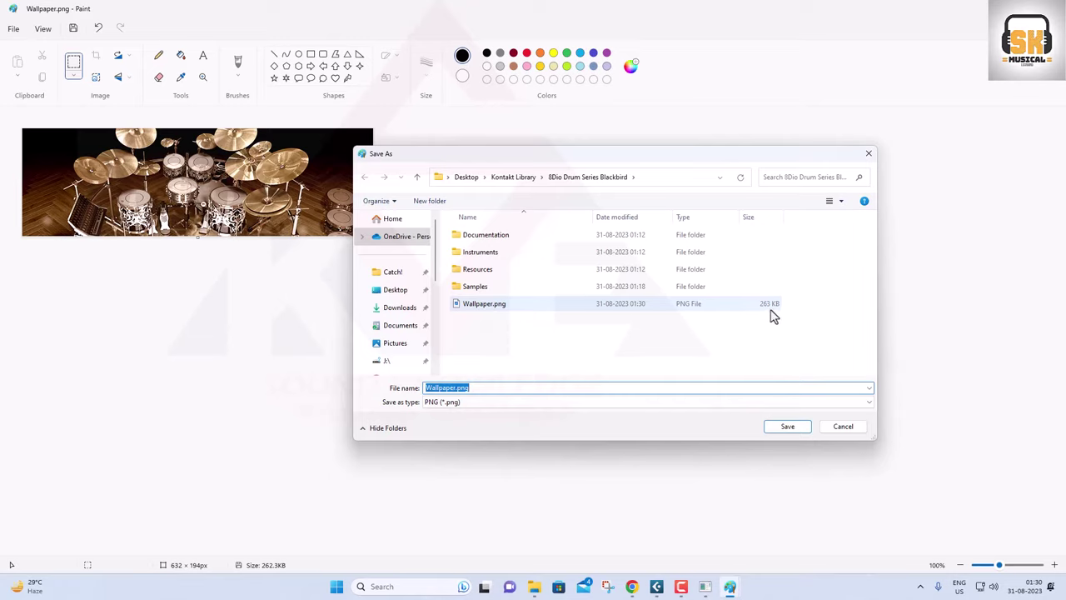
click(483, 310)
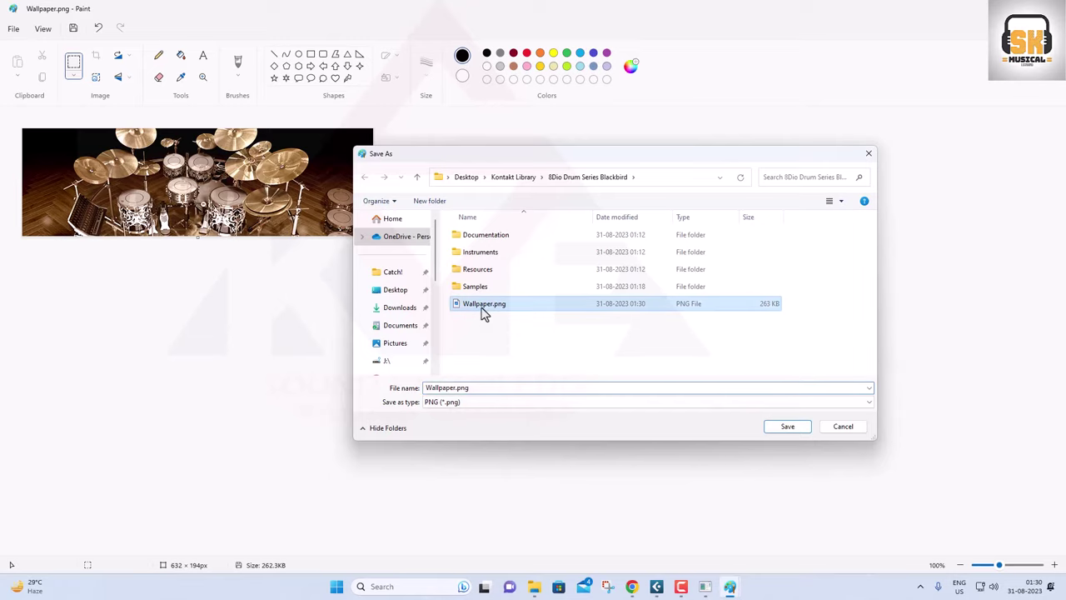
click(788, 428)
click(558, 294)
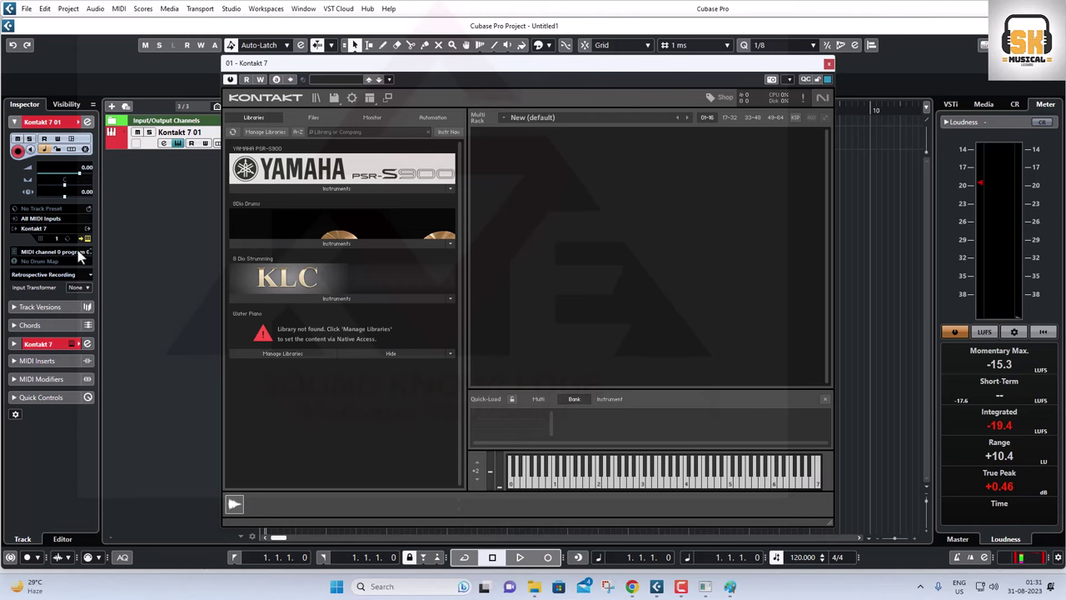
- Reload the Kontakt 7 01 track's instrument by setting No VST Instrument followed by Kontakt 7
click(39, 229)
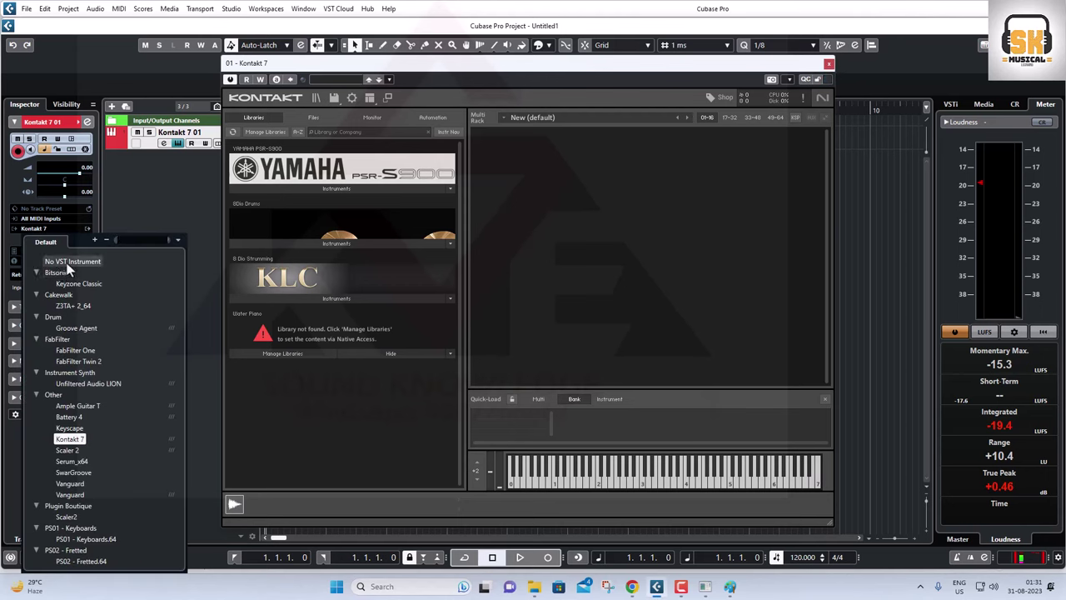
click(71, 262)
click(41, 230)
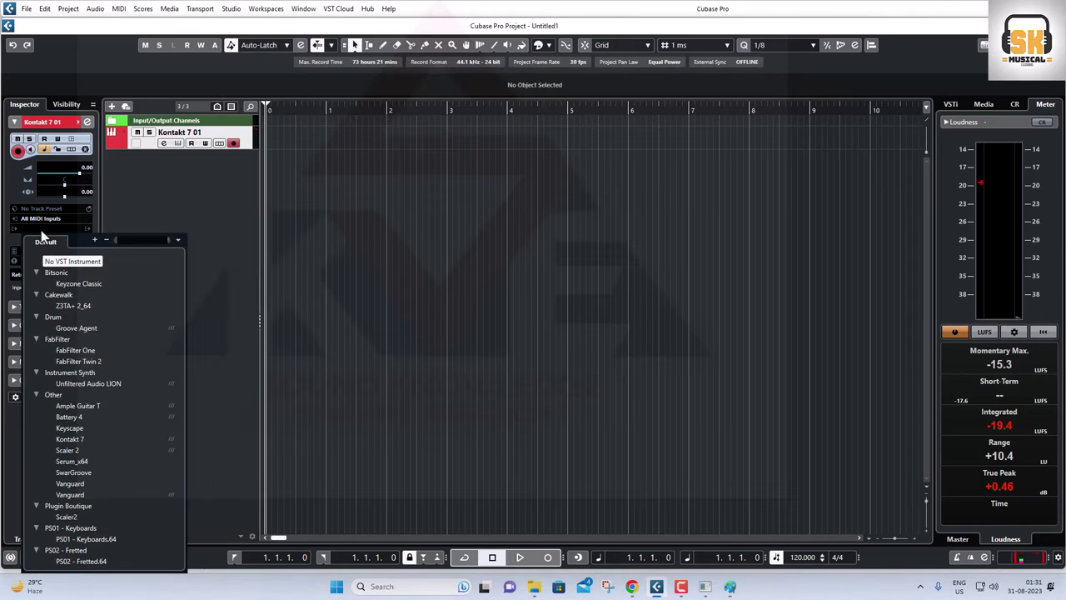
text(kont)
key(Return)
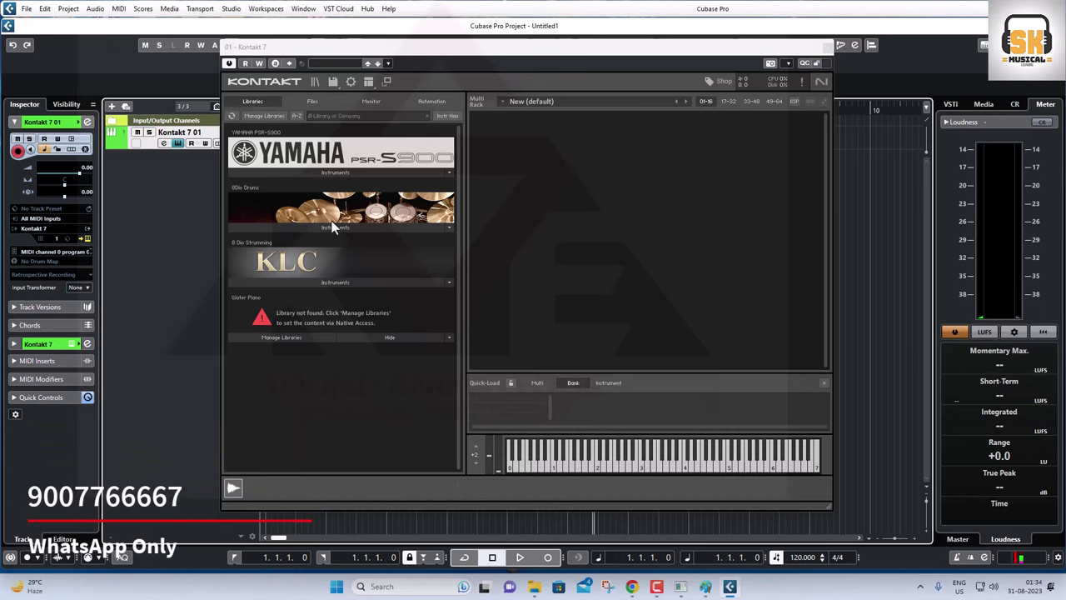
- Switch to File Explorer, go to the inner Kontakt library maker folder inside Kontakt Library, and launch KLP.exe
click(533, 586)
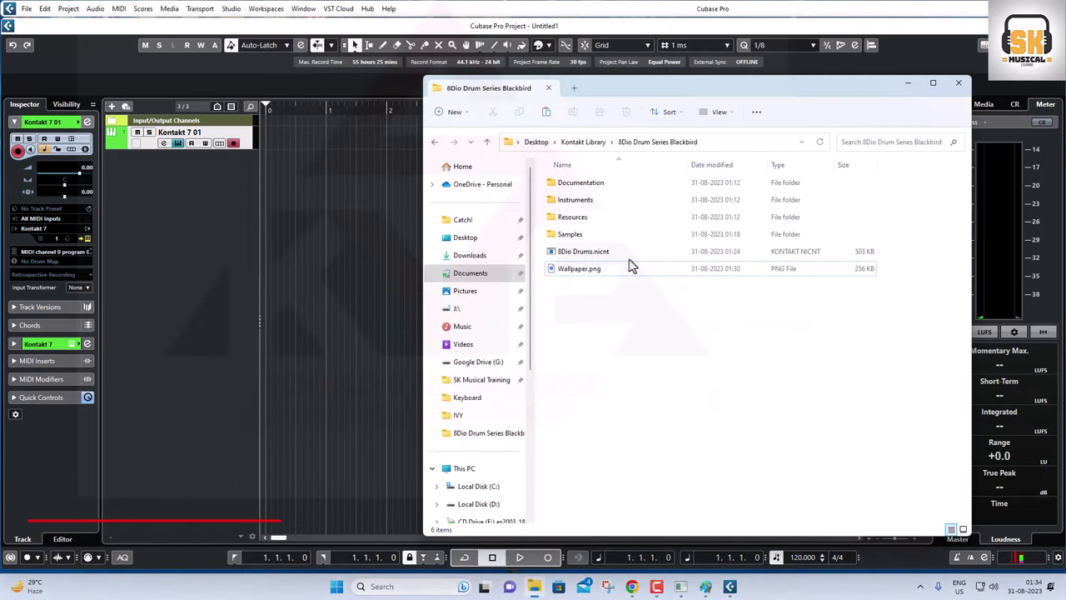
click(486, 141)
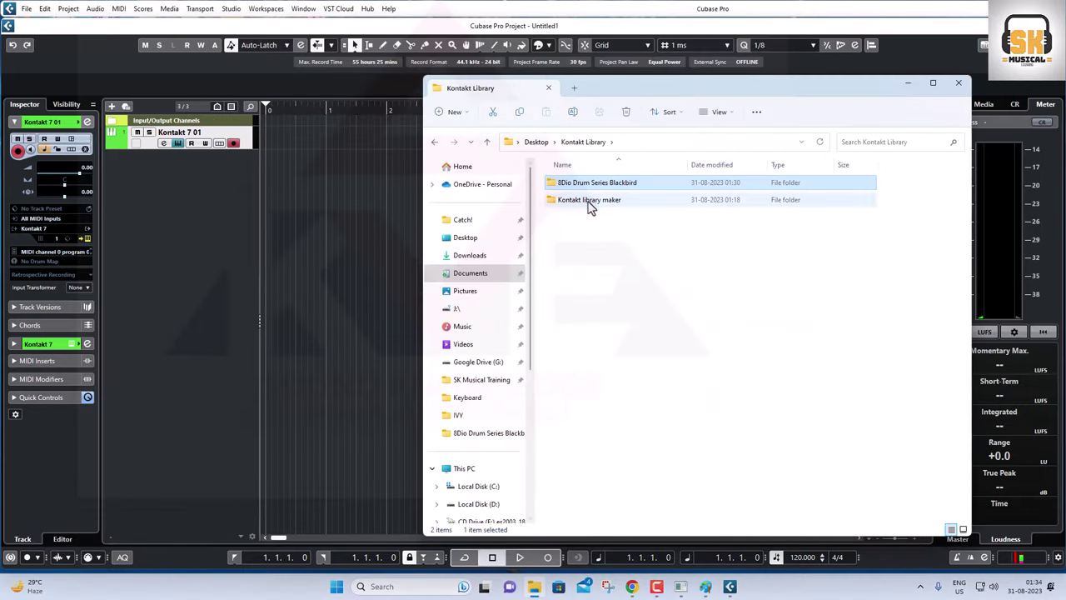
double_click(588, 203)
double_click(574, 185)
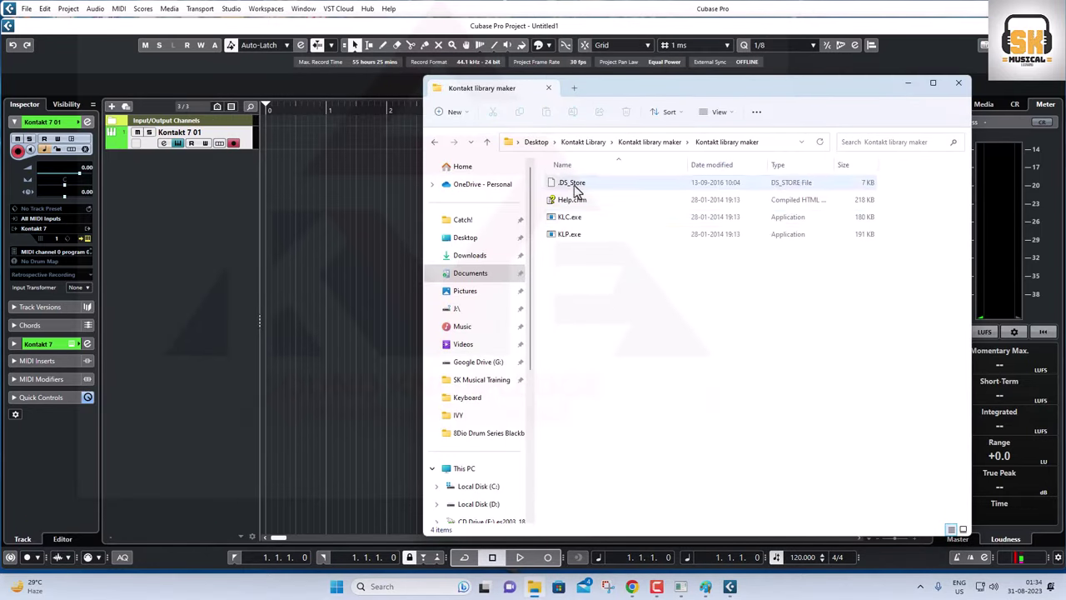
click(570, 200)
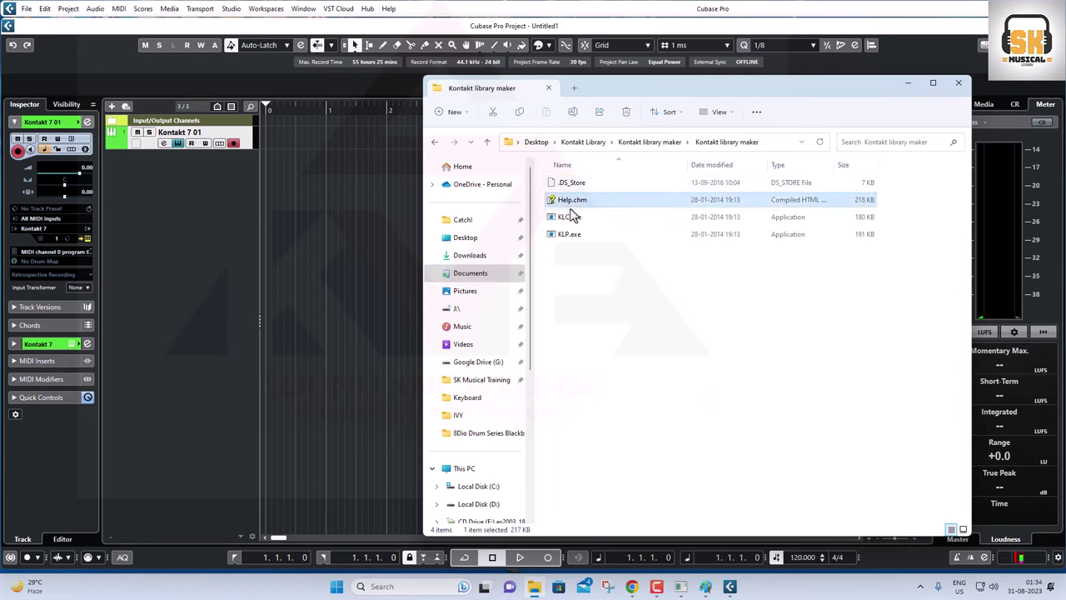
click(605, 369)
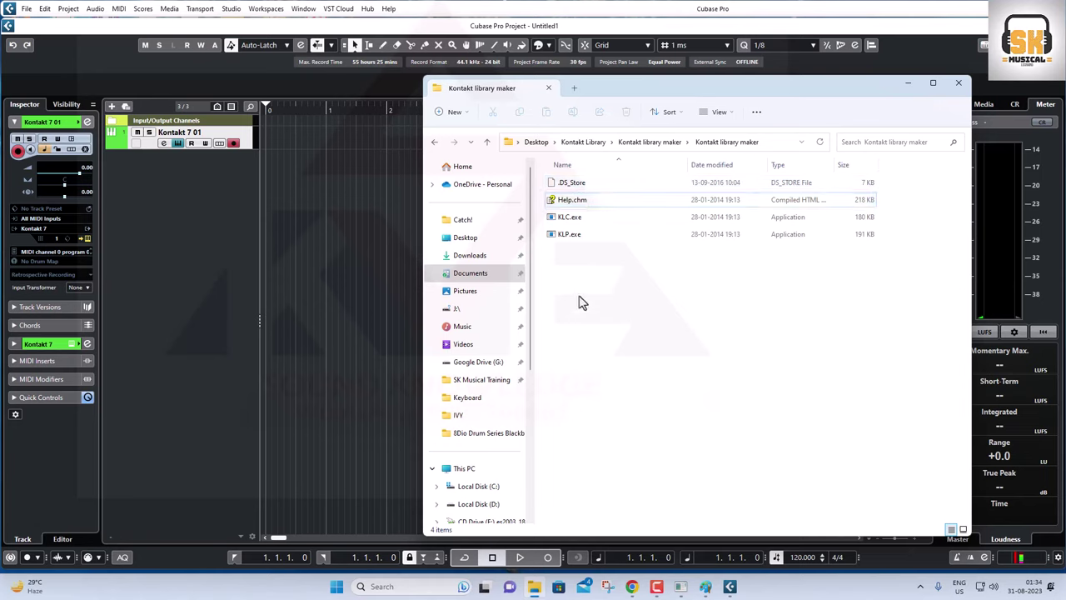
click(564, 218)
click(566, 240)
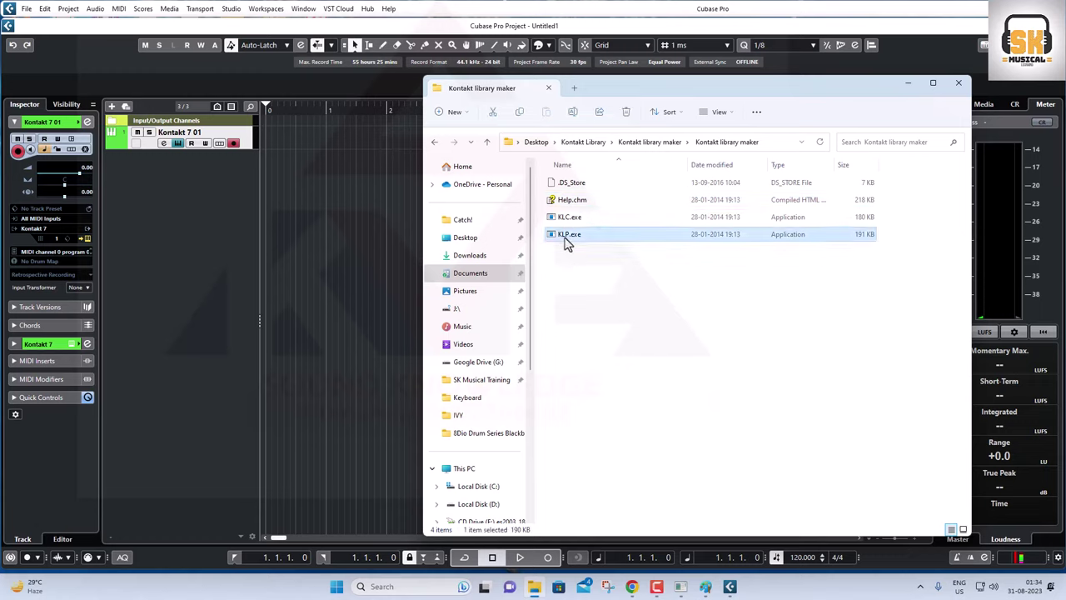
double_click(568, 235)
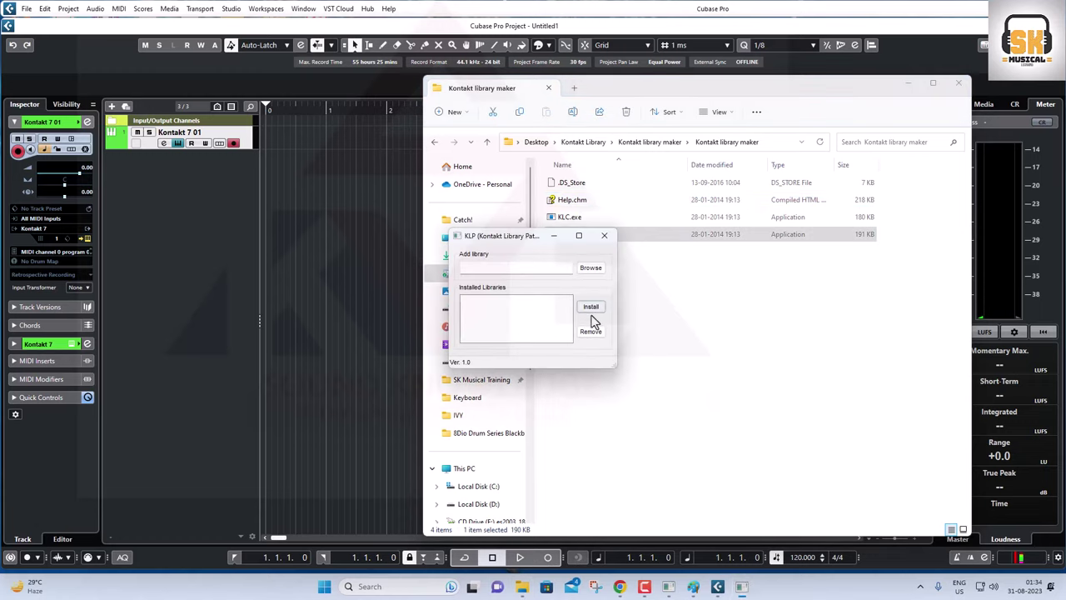
- Examine KLP's folder selection for adding a library, cancel it without choosing a folder, and close KLP
click(588, 270)
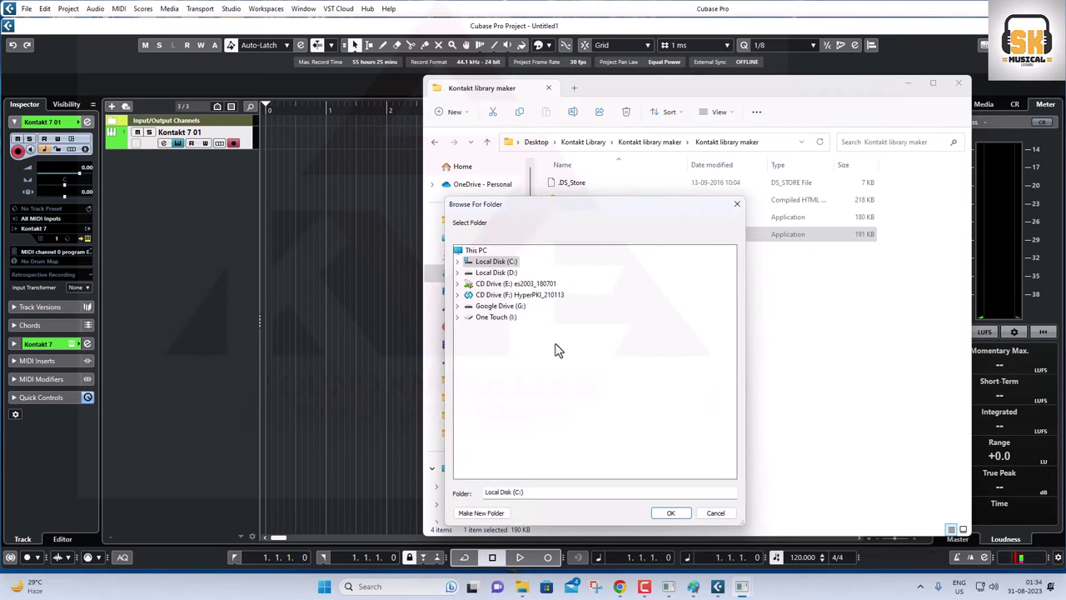
click(715, 512)
click(494, 267)
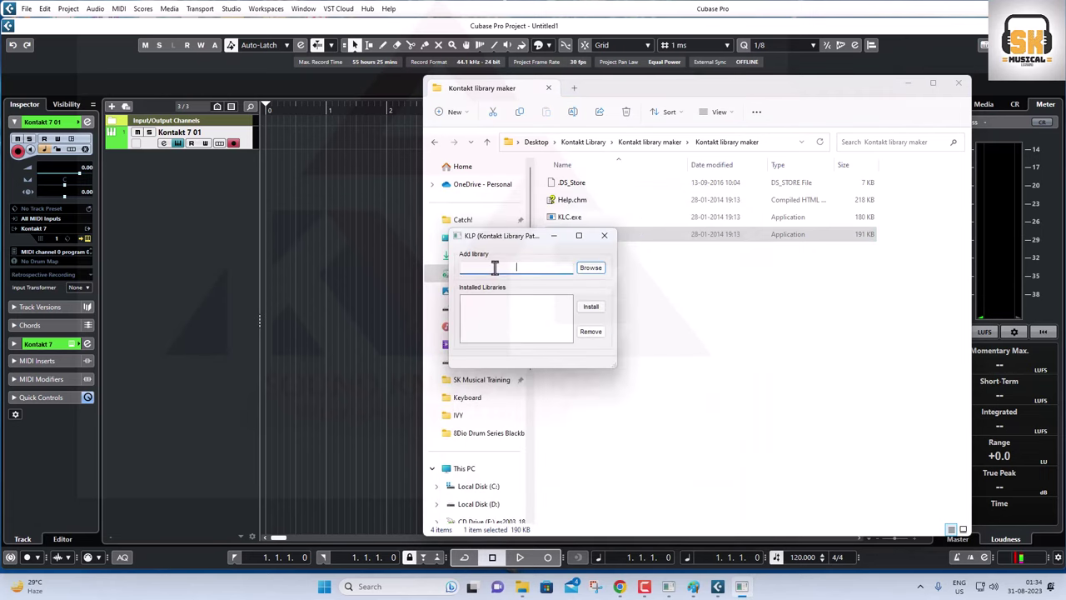
click(590, 267)
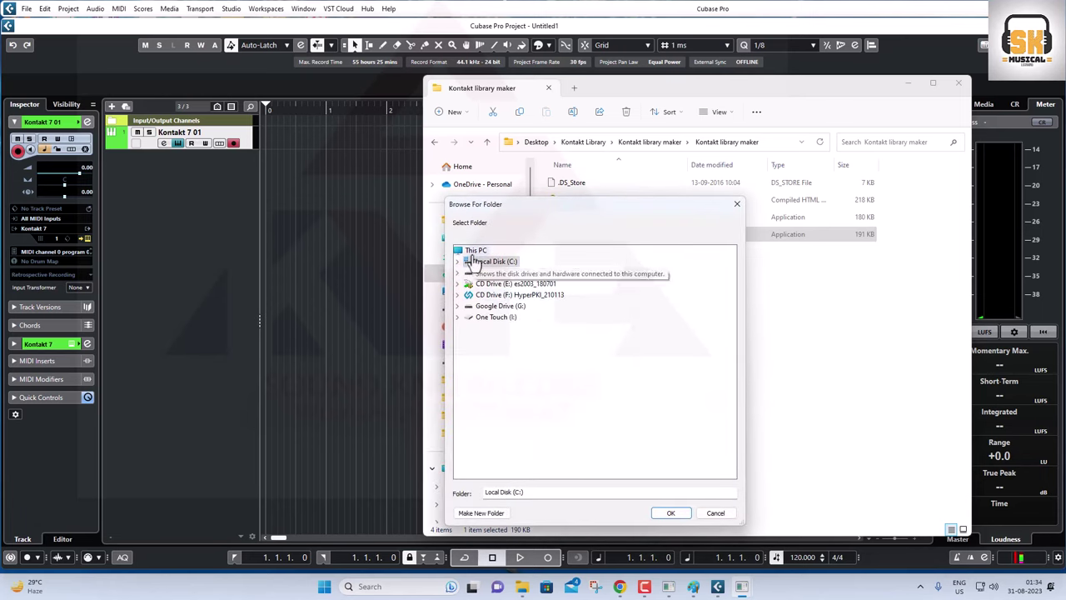
click(715, 512)
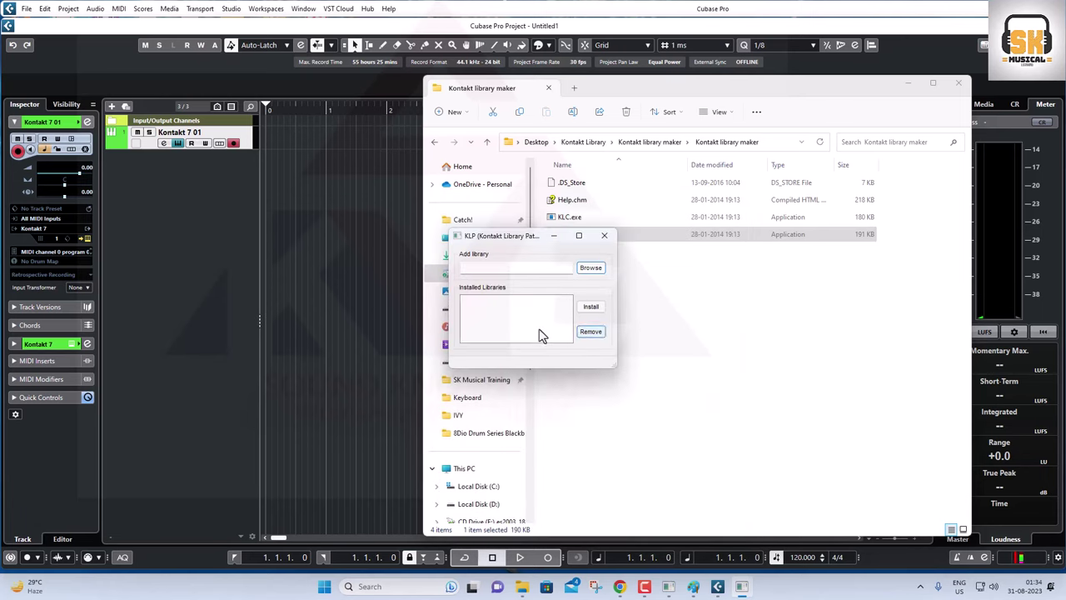
click(604, 237)
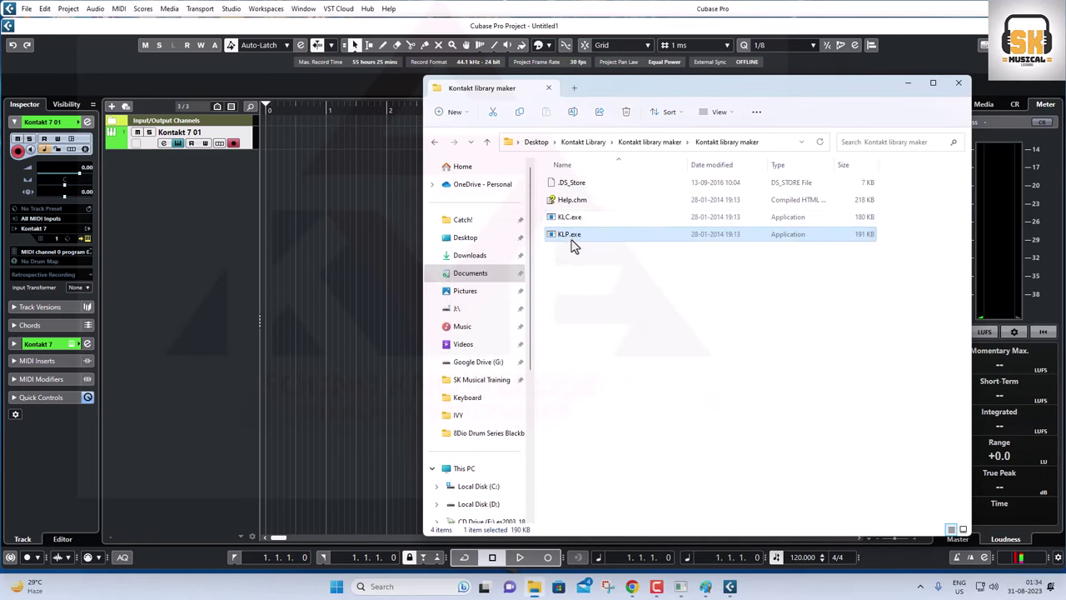
- Point out KLC.exe and KLP.exe in the Kontakt library maker folder, and close the folder window to return to Cubase
click(604, 329)
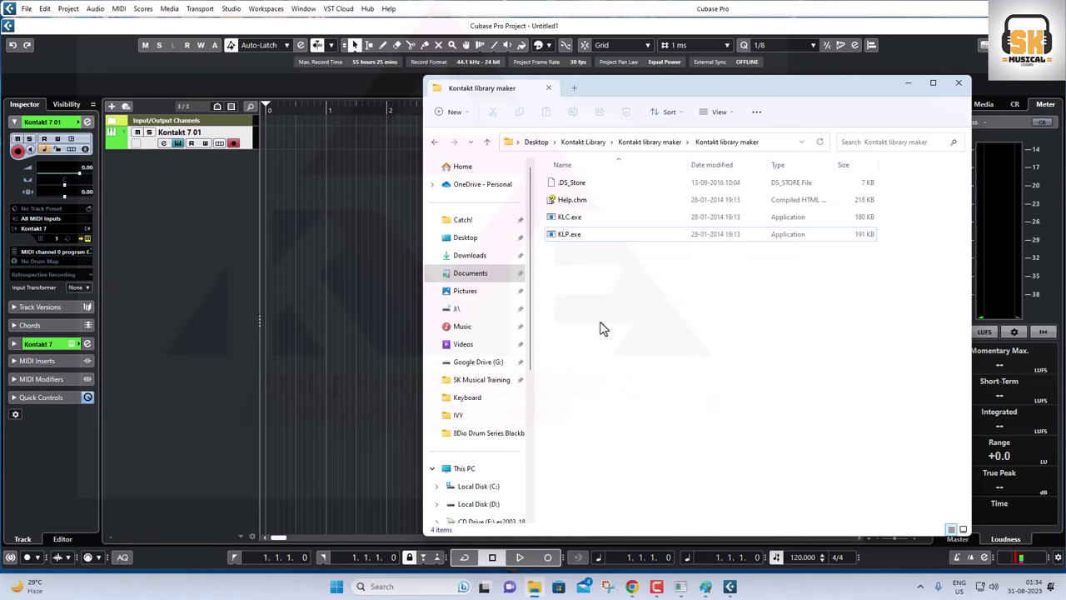
click(859, 221)
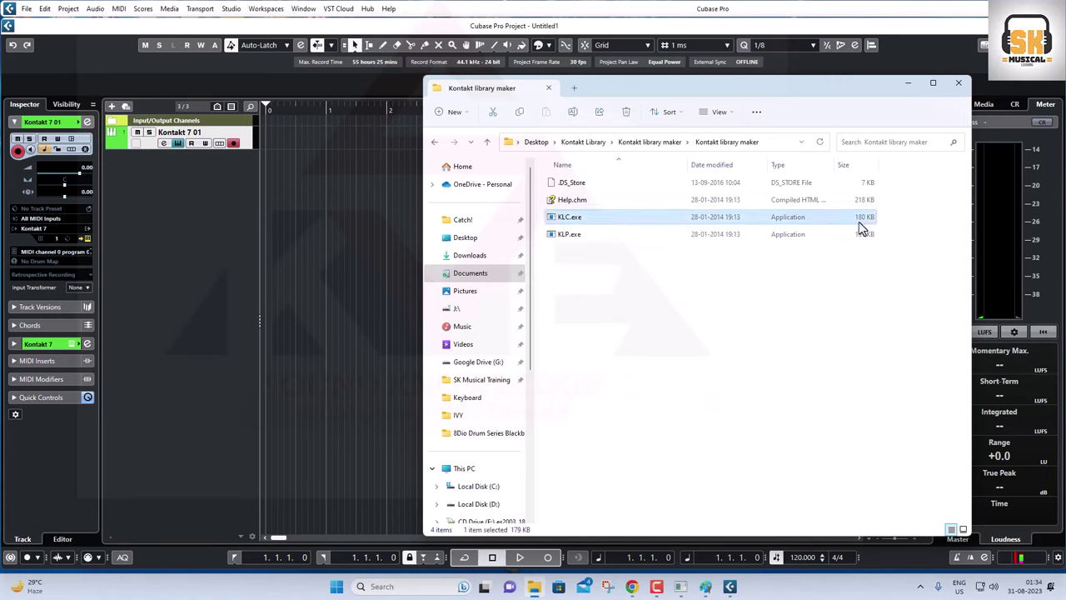
click(571, 237)
click(658, 323)
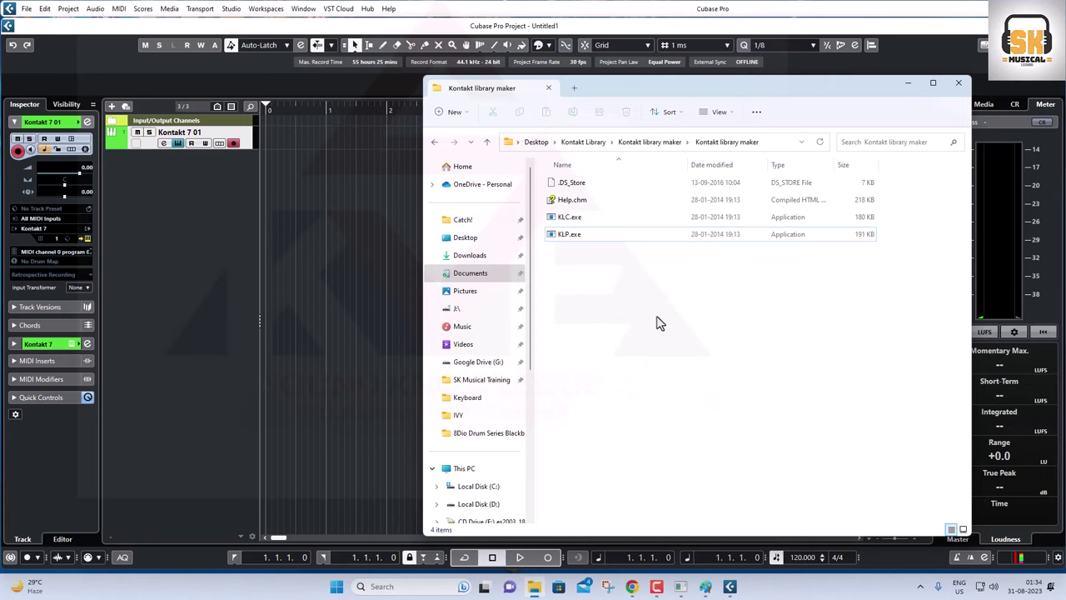
click(959, 83)
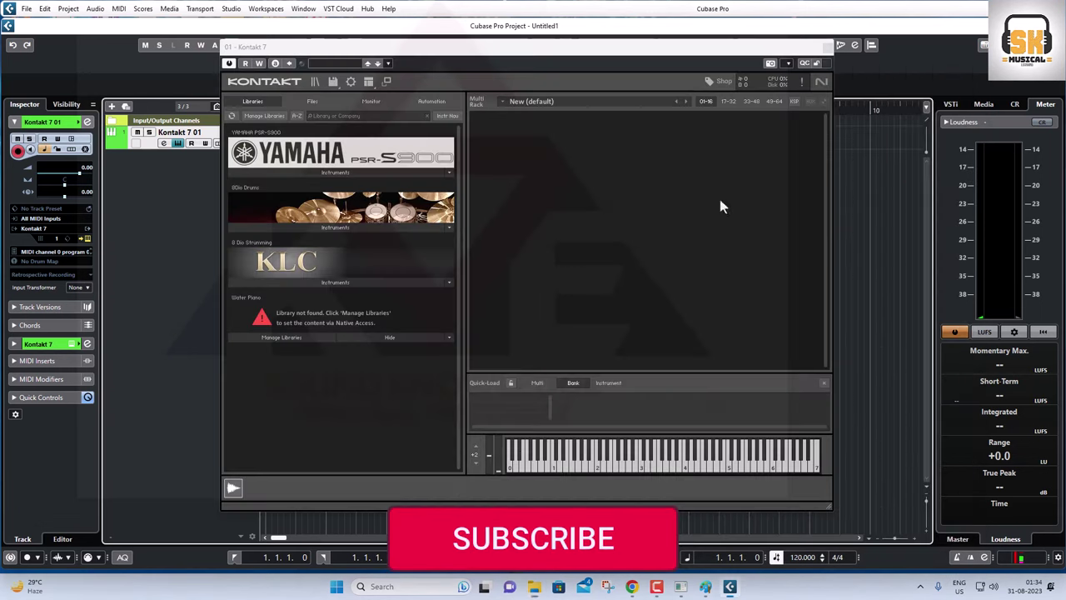
- Load 02 8Dio Blackbird - Lite.nki from the 8Dio Drums library and audition its drum sounds on Kontakt's on-screen keyboard
click(338, 229)
click(287, 250)
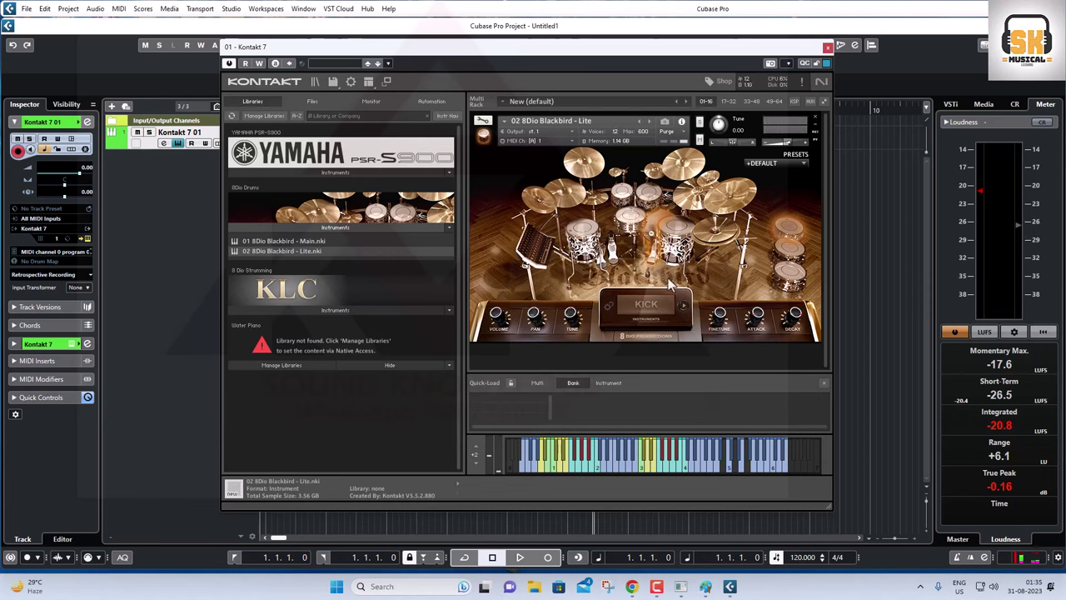
click(607, 470)
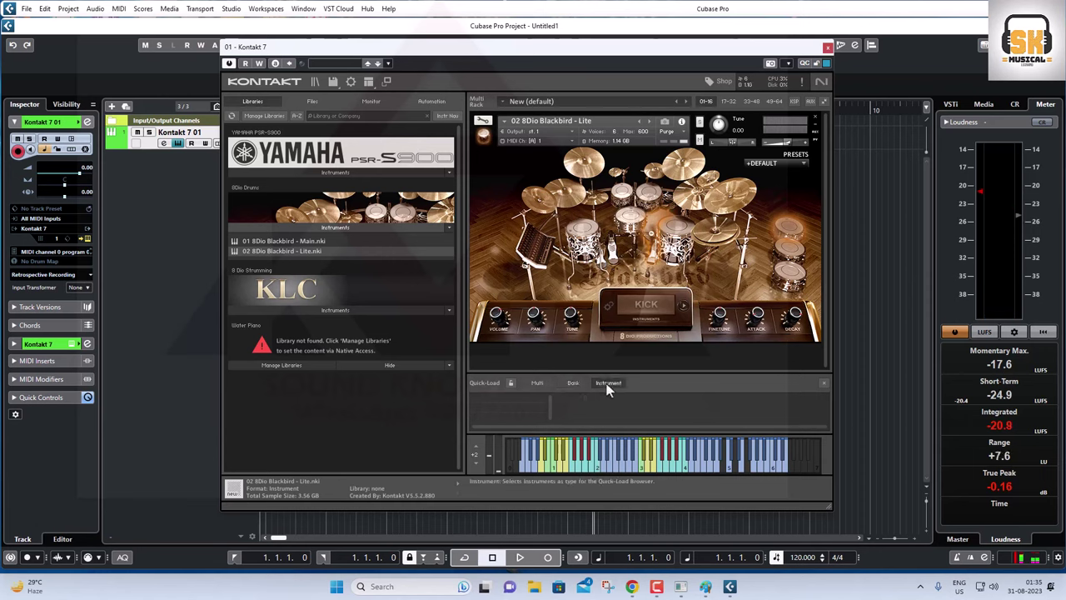
click(537, 385)
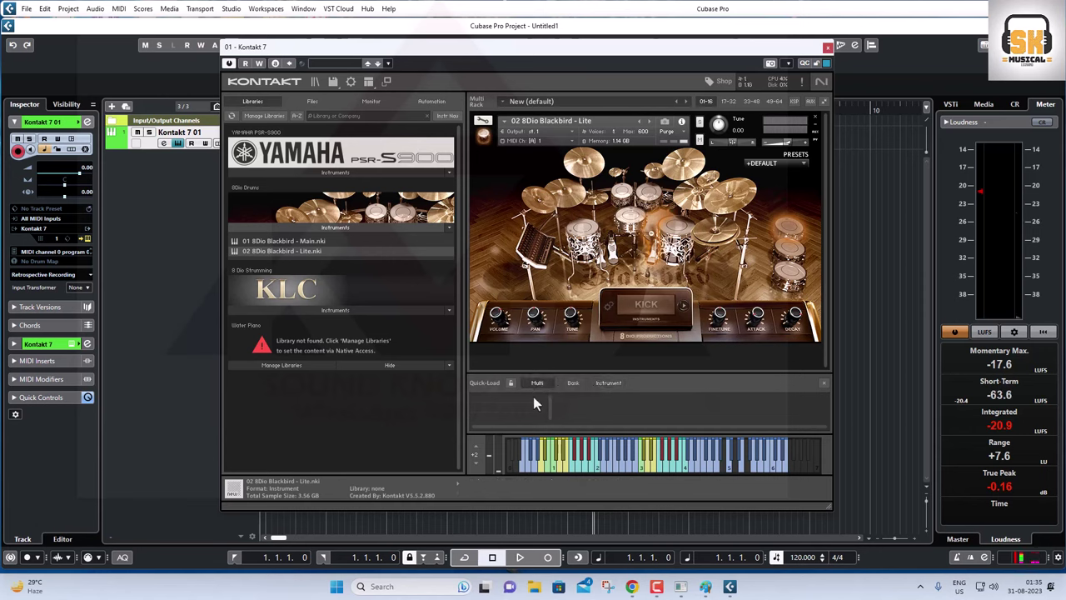
mouse_move(642, 468)
mouse_down()
mouse_move(676, 466)
mouse_move(569, 465)
mouse_up()
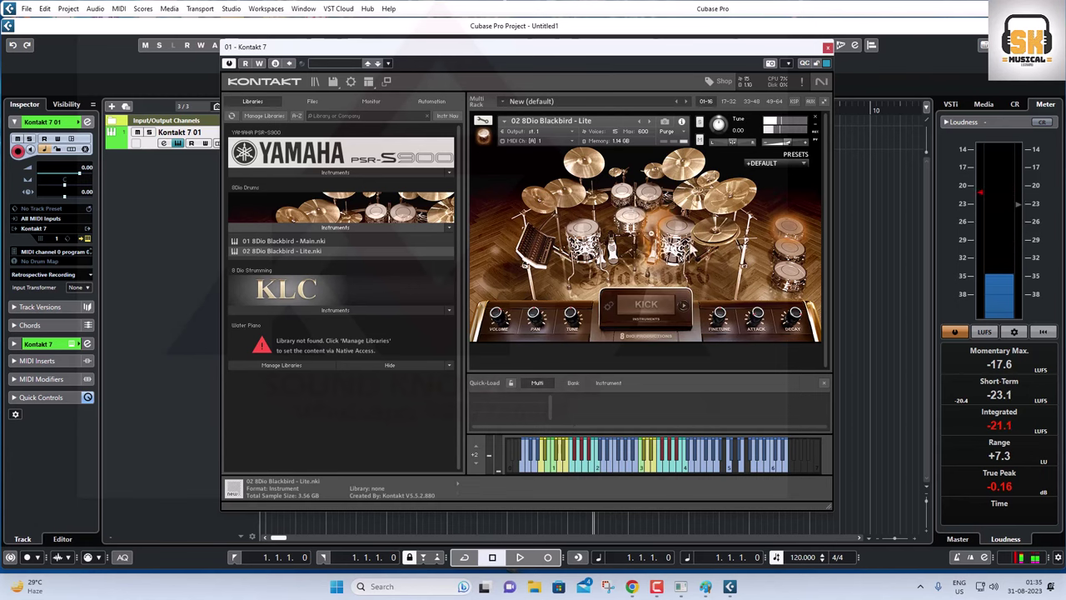